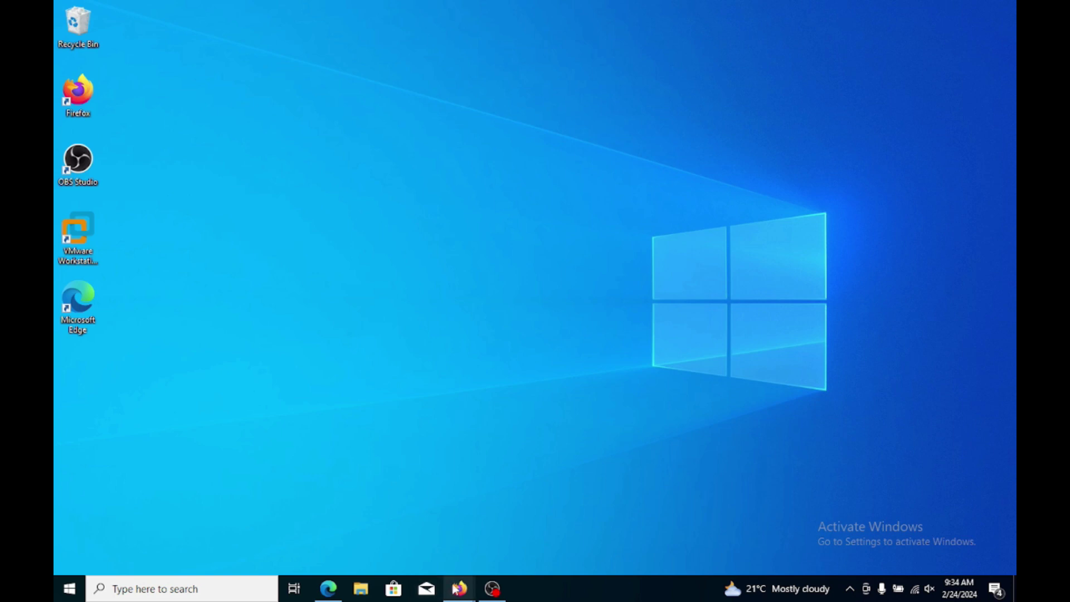
Switch to Firefox and search the web for "burpsuit downloads" in a new tab
left_click(423, 513)
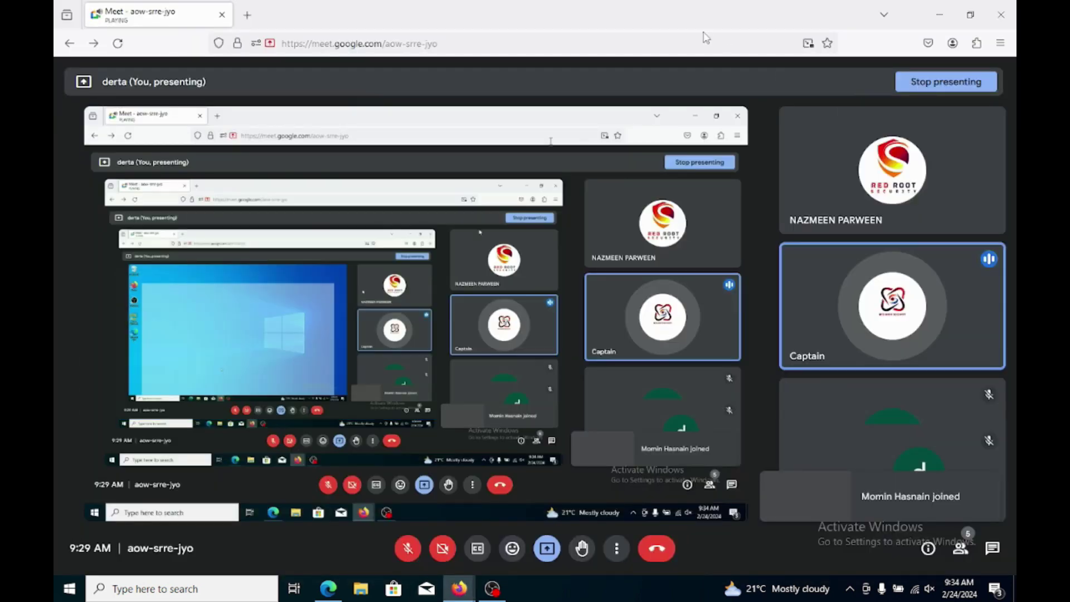
key("ctrl+t")
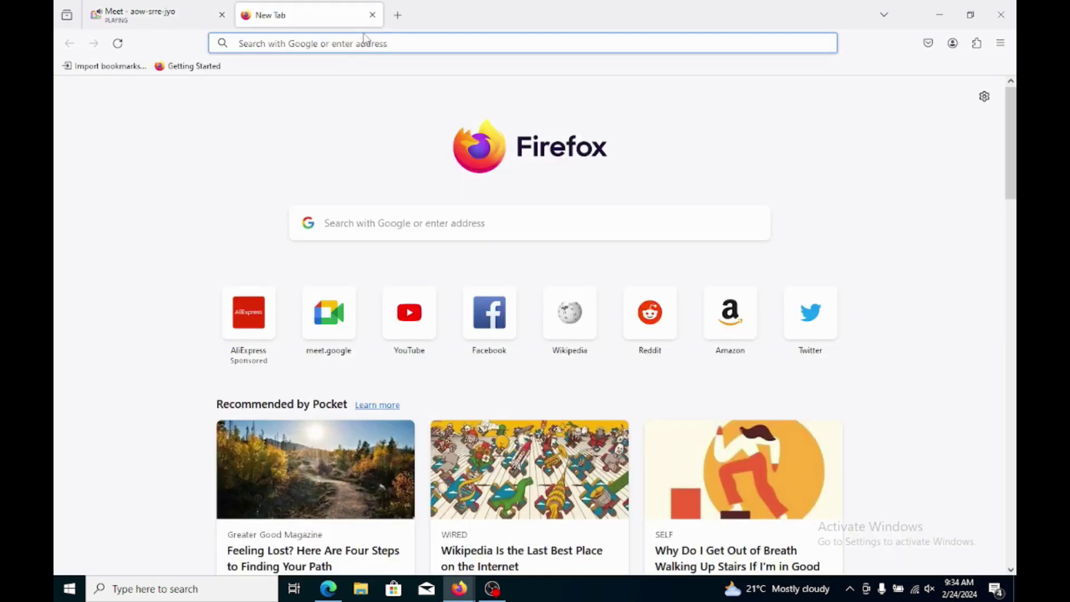
left_click(366, 43)
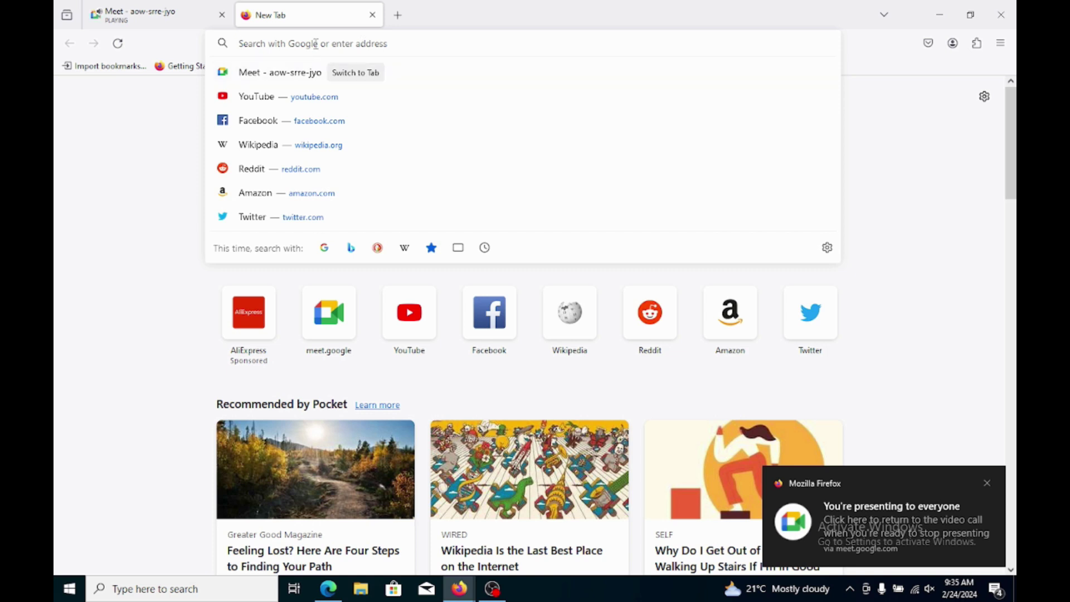
type("bur")
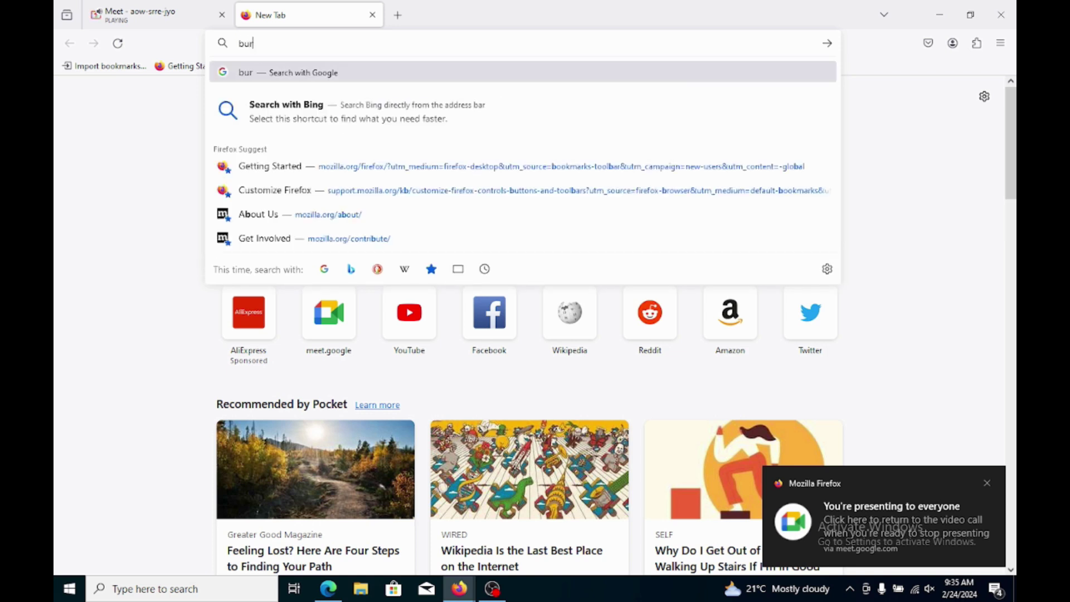
type("psui")
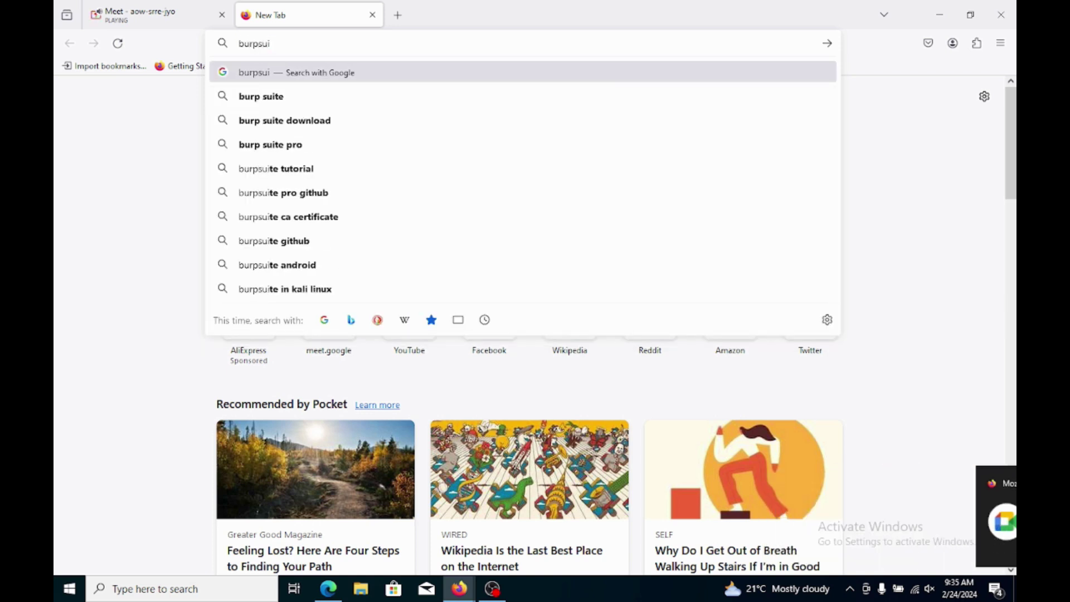
type("t down")
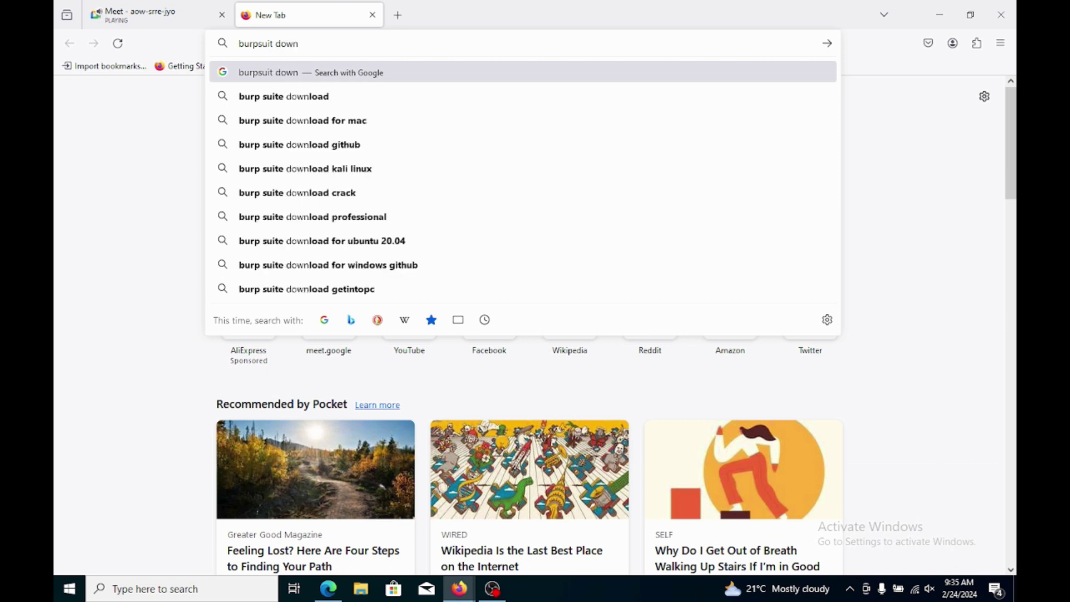
type("loads")
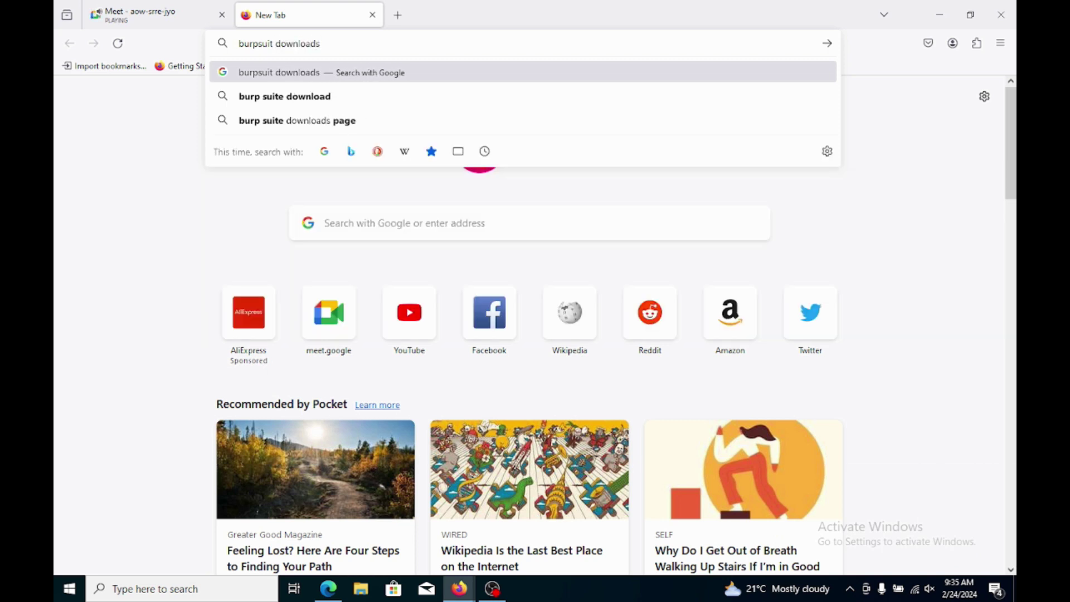
key("Return")
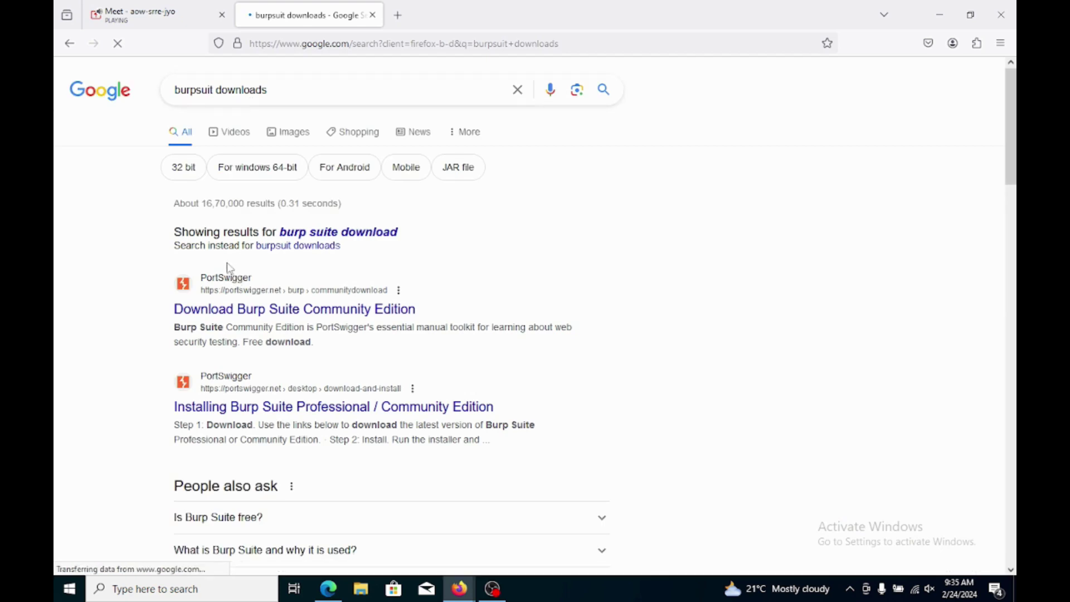
Open PortSwigger's Burp Suite Community Edition download result and go straight to its downloads page
left_click(214, 316)
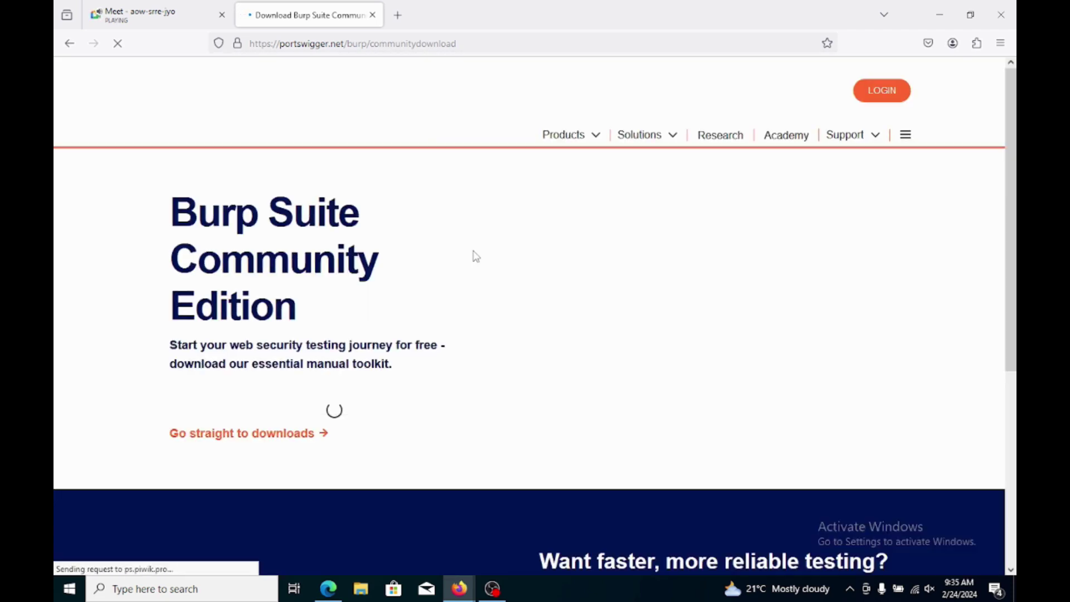
scroll(312, 434, "down", 2)
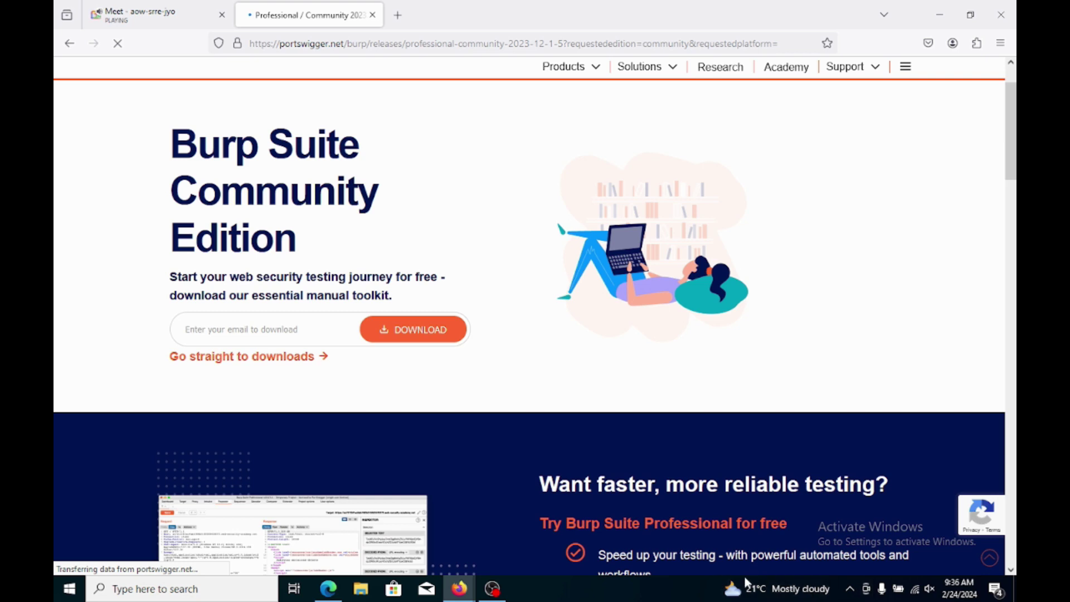
left_click(915, 589)
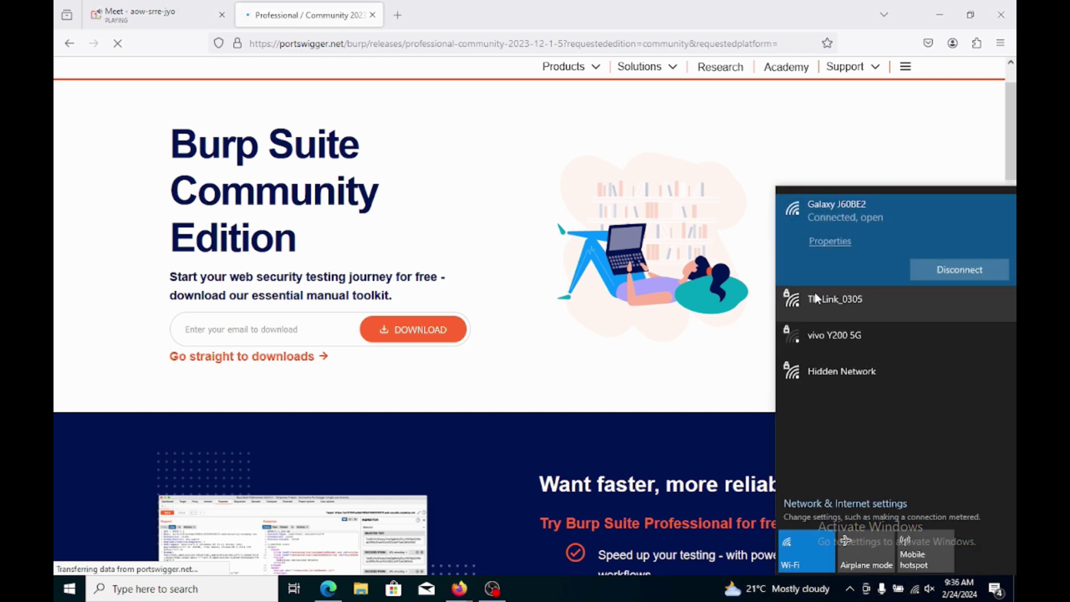
left_click(809, 294)
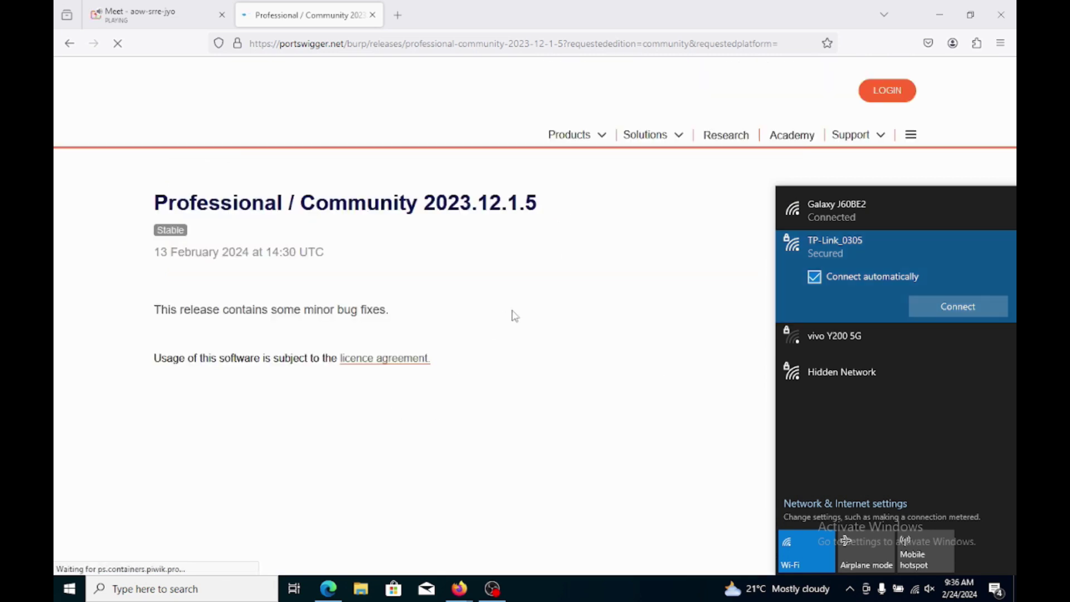
left_click(523, 375)
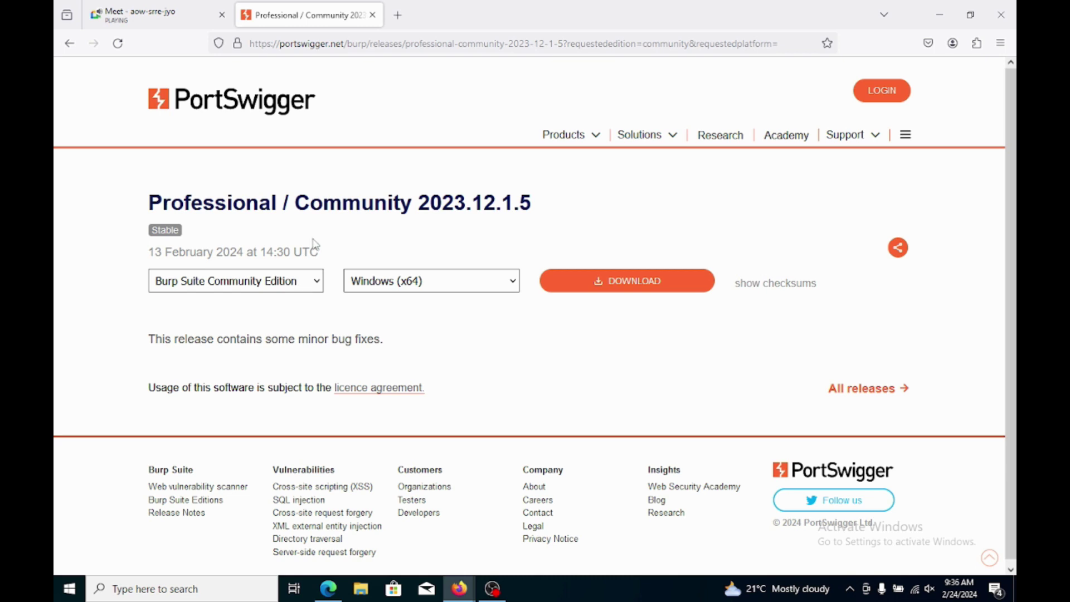
Download Burp Suite Community Edition 2023.12.1.5 for Windows (x64)
left_click(316, 283)
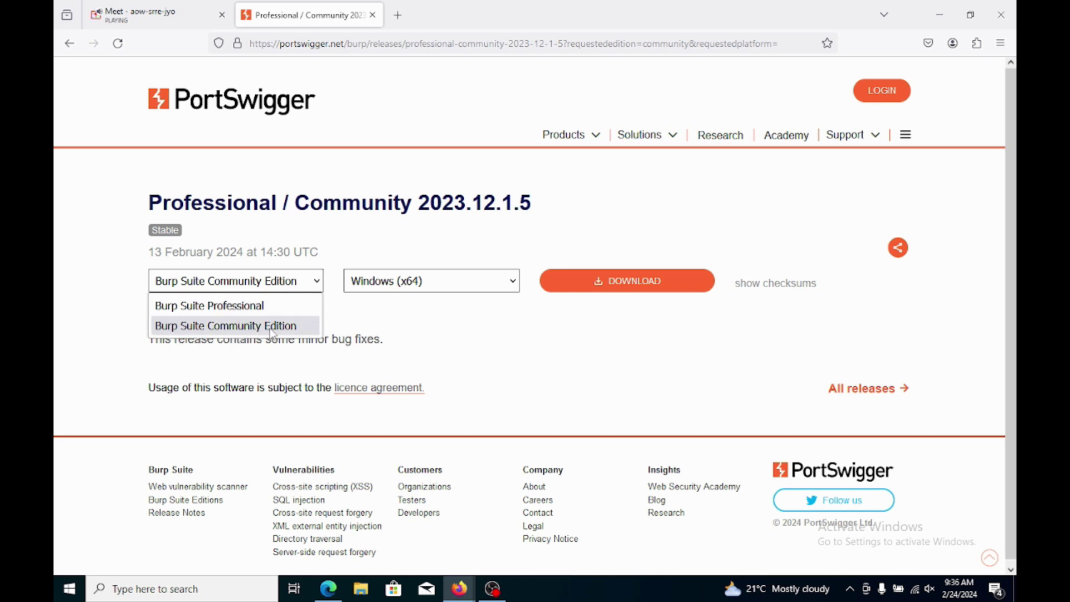
left_click(646, 284)
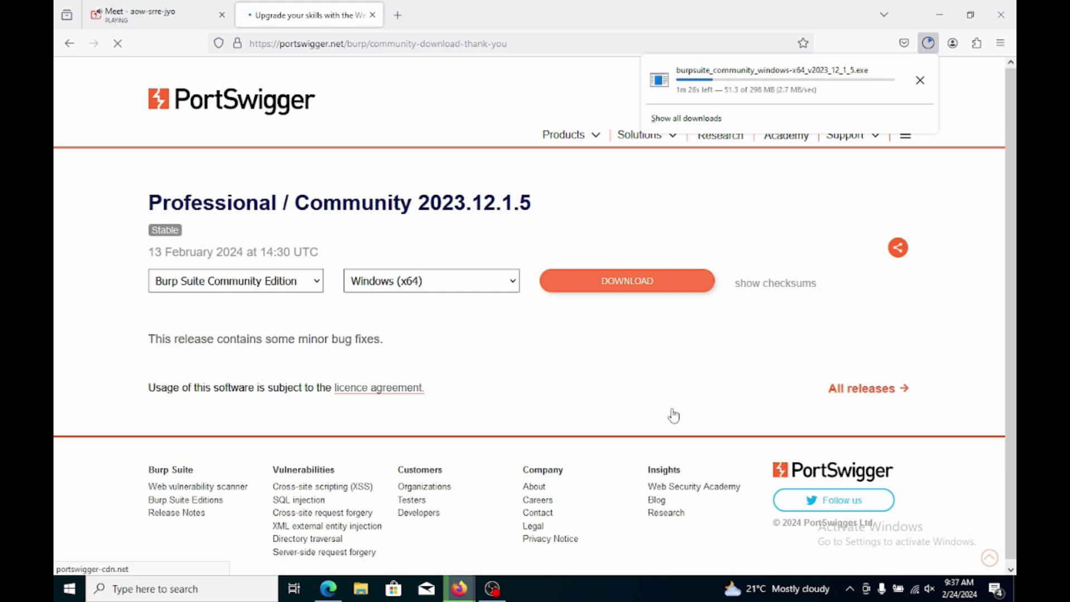
scroll(433, 456, "down", 1)
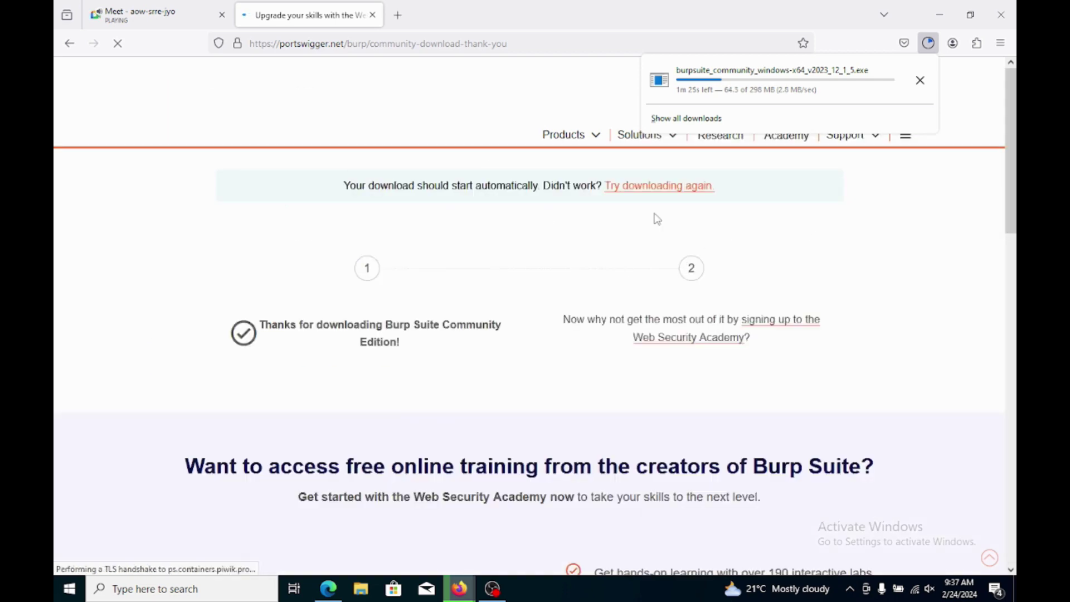
scroll(607, 285, "down", 10)
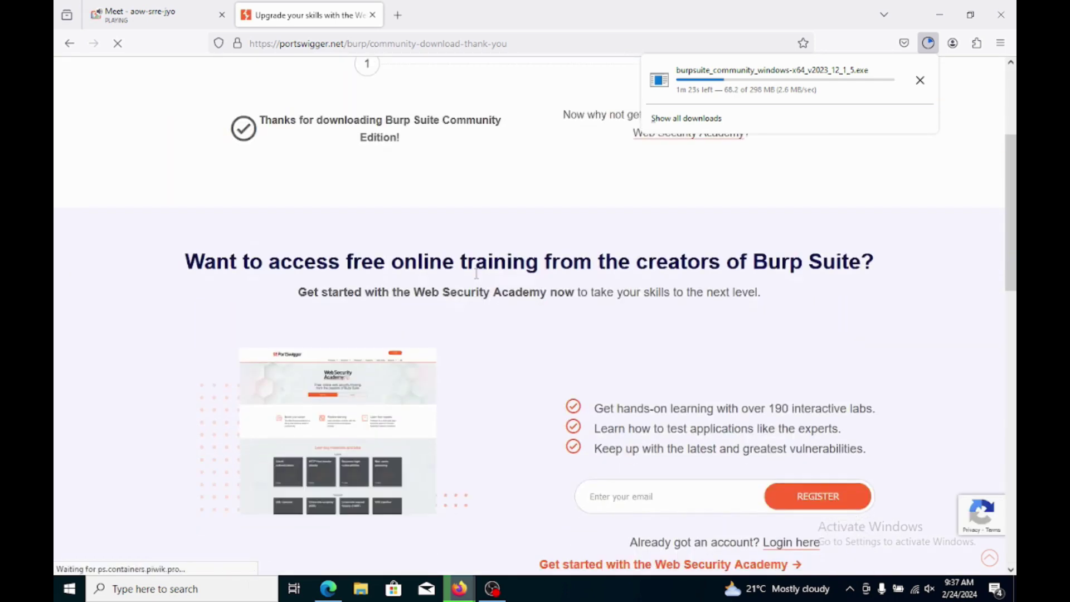
scroll(597, 310, "down", 5)
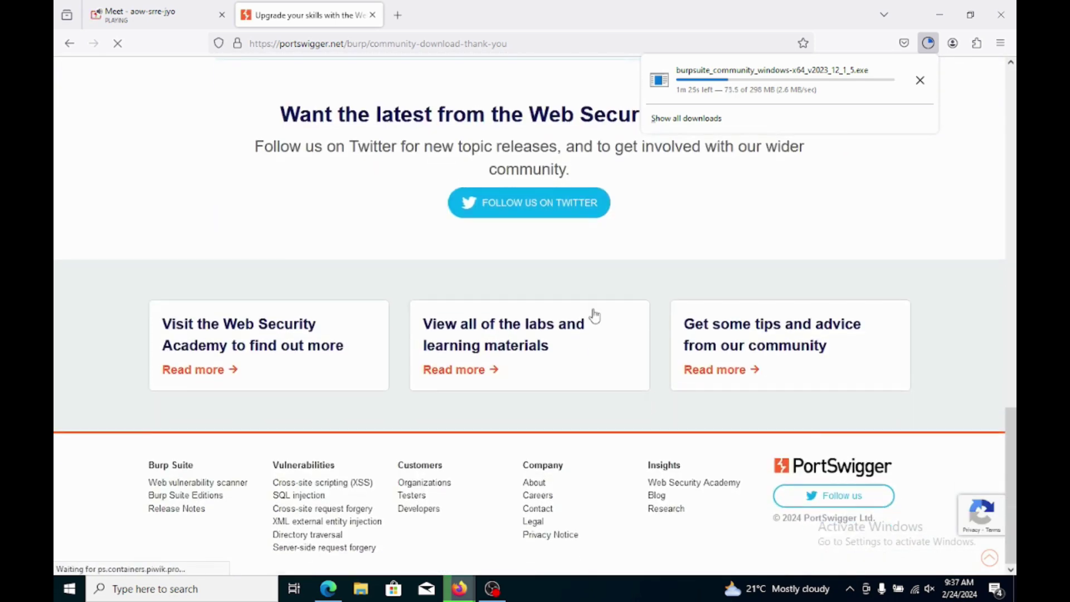
scroll(592, 299, "up", 10)
scroll(587, 294, "up", 4)
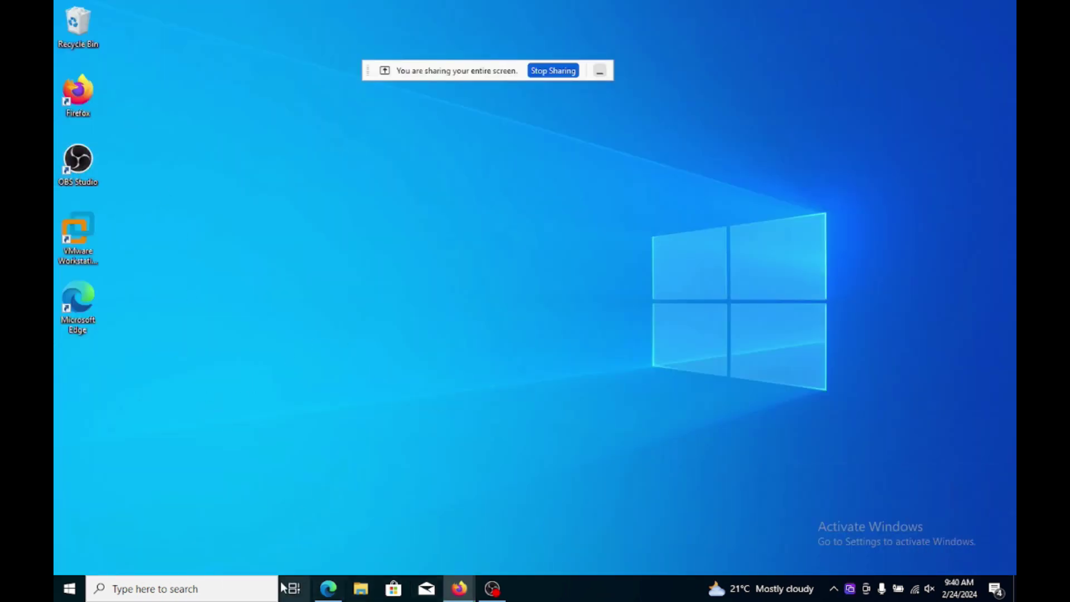
Switch to File Explorer and open the Downloads folder
left_click(258, 588)
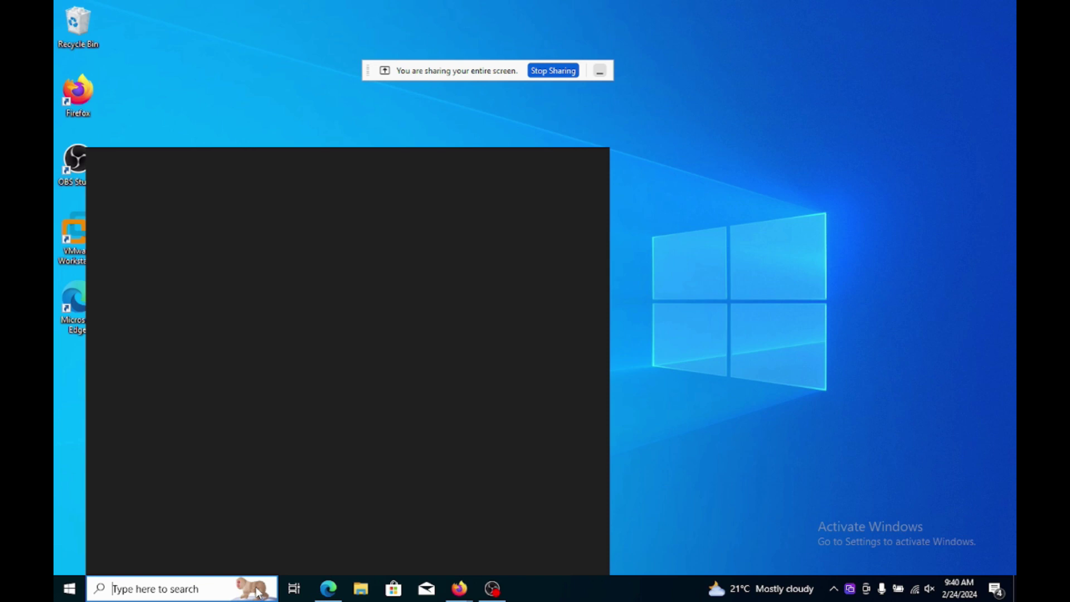
left_click(360, 589)
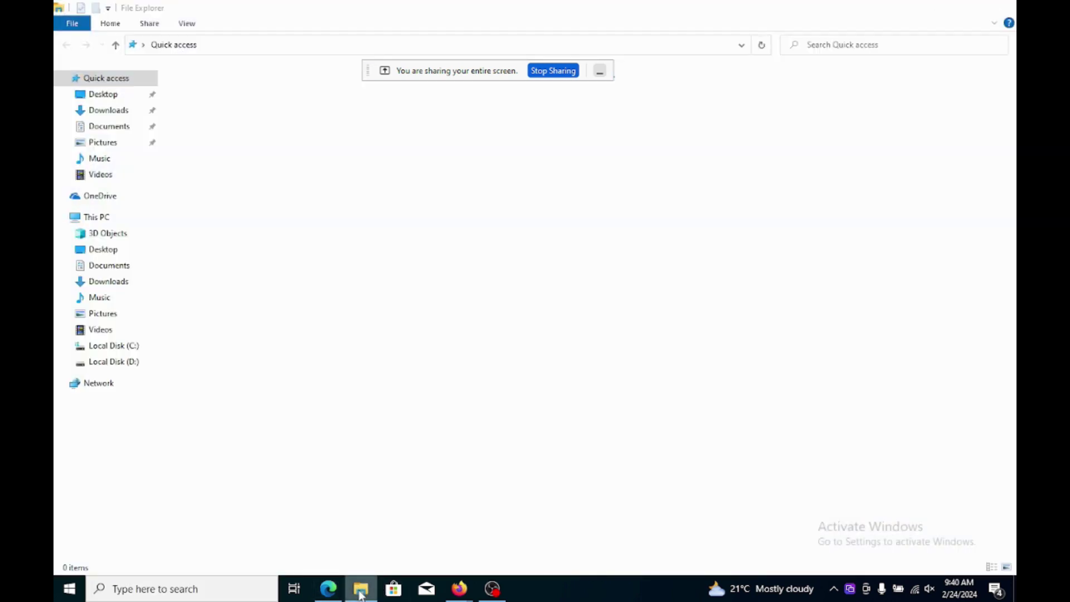
left_click(360, 591)
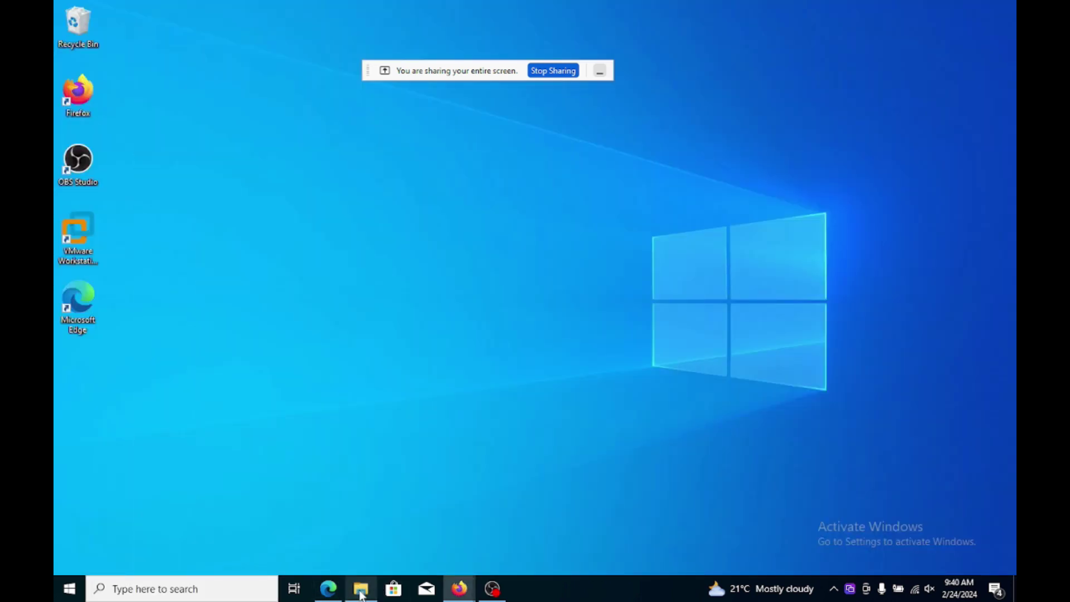
left_click(361, 591)
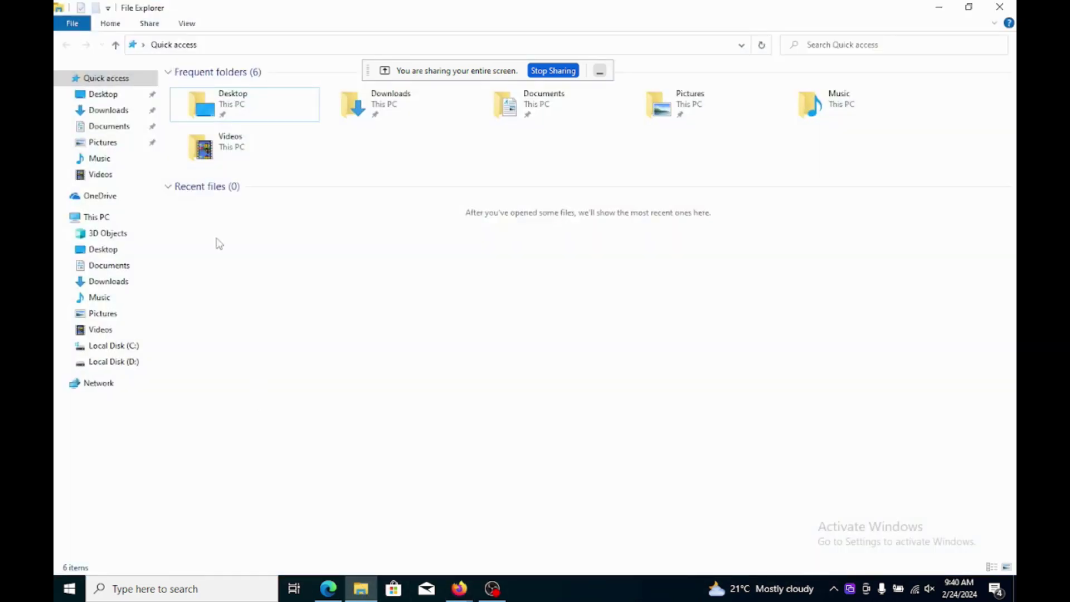
left_click(92, 111)
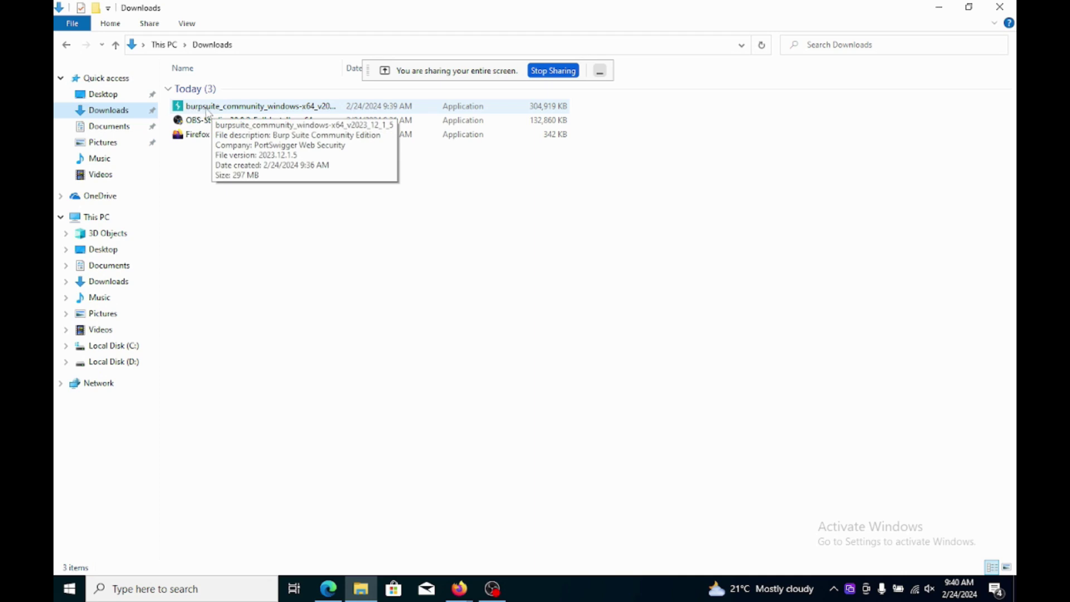
Run the downloaded burpsuite_community_windows-x64_v2023_12_1_5 installer as administrator and allow it to run in the SmartScreen dialog
right_click(285, 111)
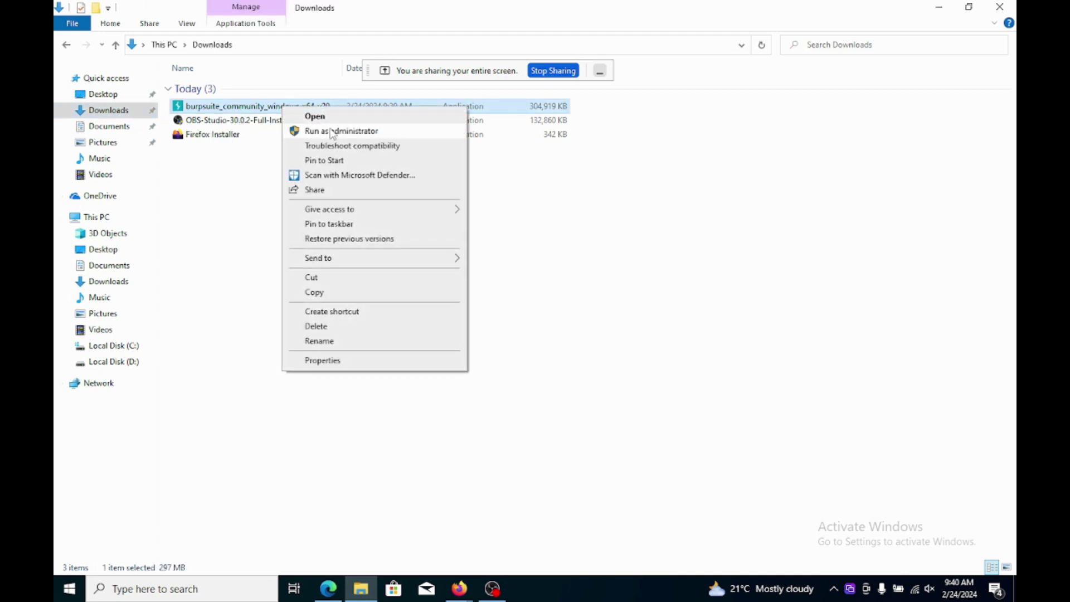
left_click(332, 131)
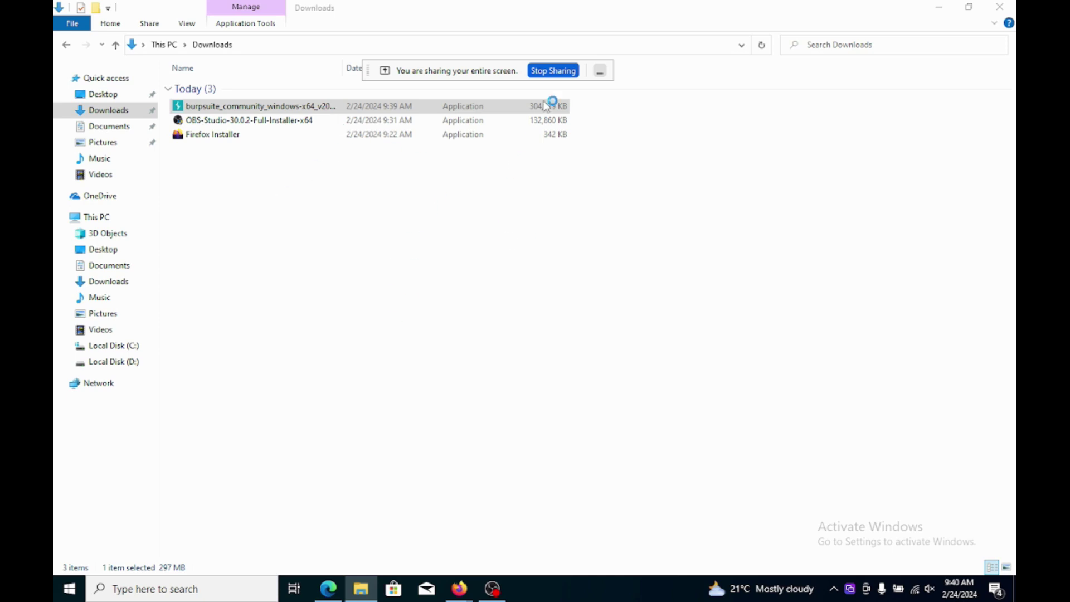
left_click(602, 73)
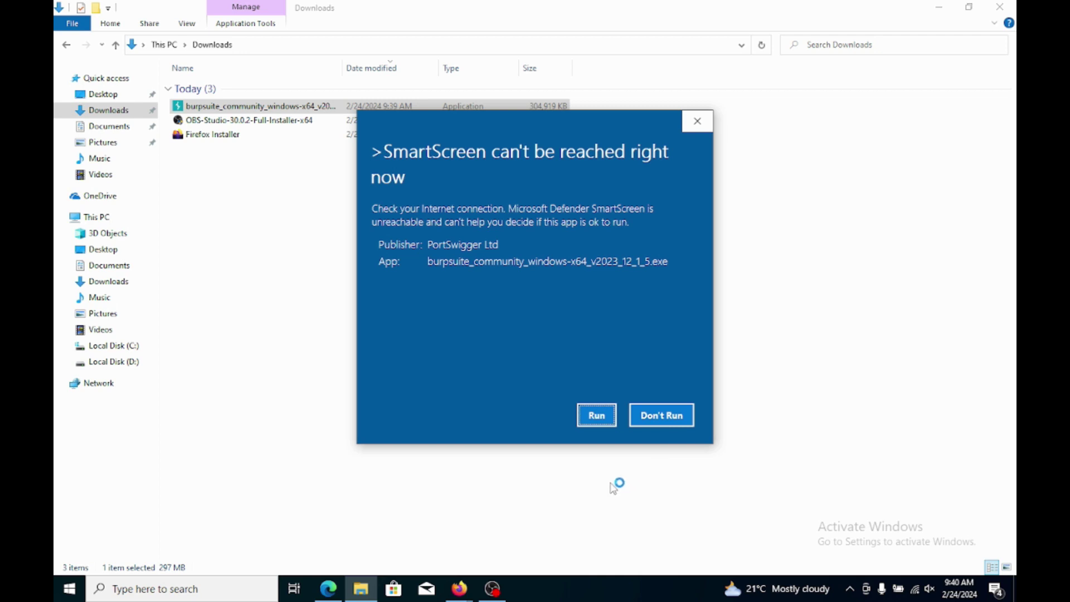
left_click(597, 416)
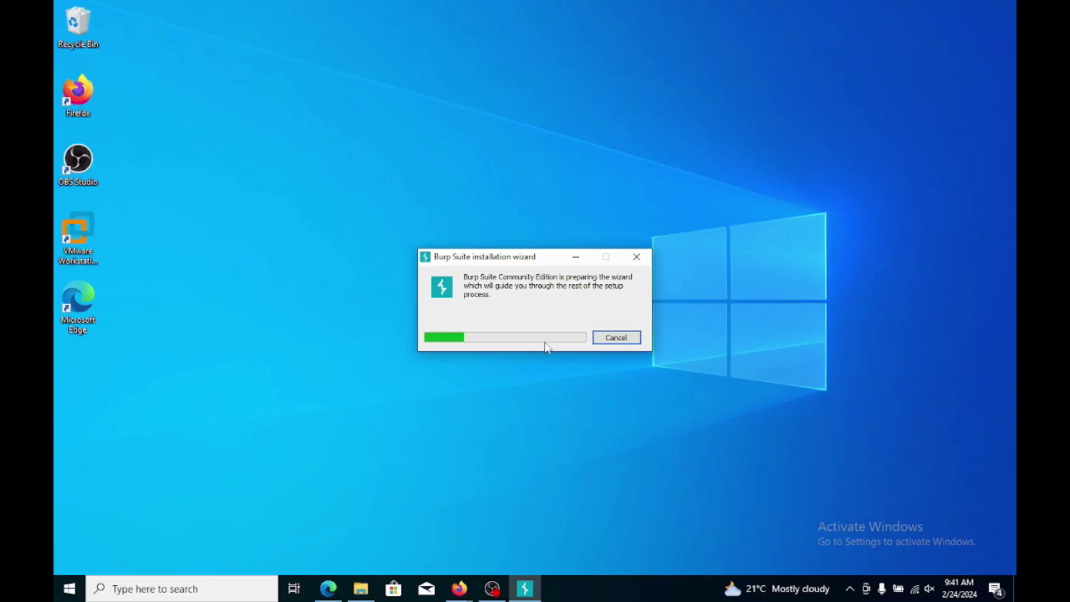
right_click(876, 122)
left_click(882, 161)
right_click(804, 107)
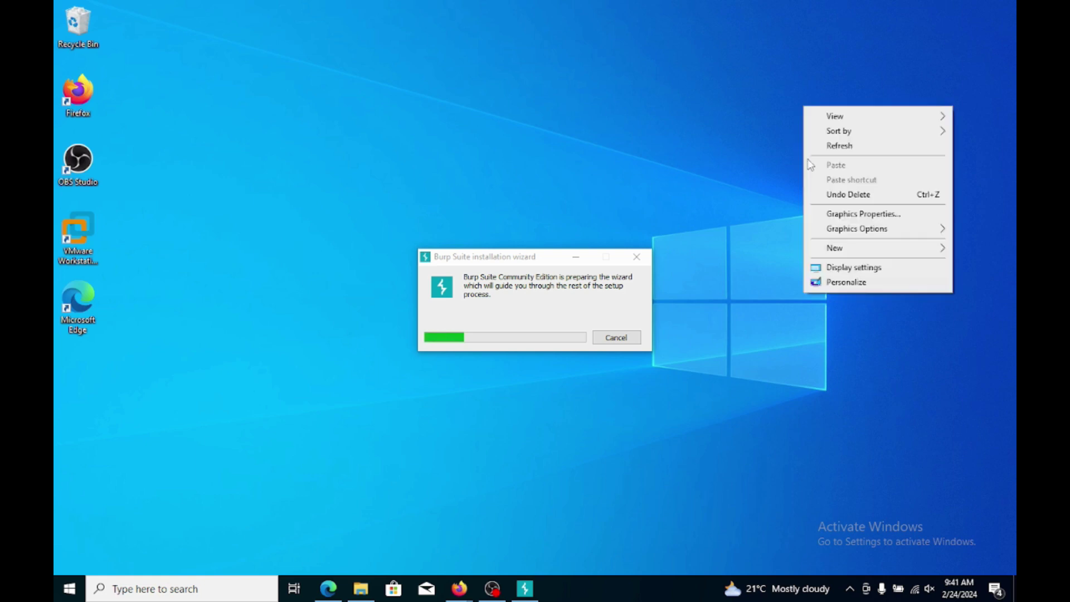
left_click(818, 146)
right_click(790, 88)
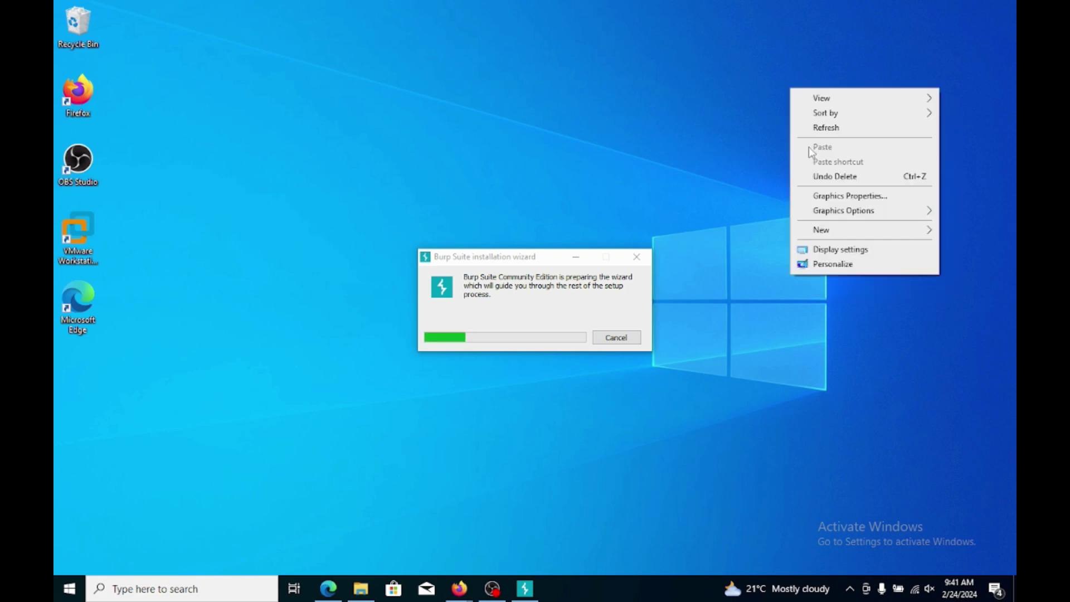
left_click(843, 129)
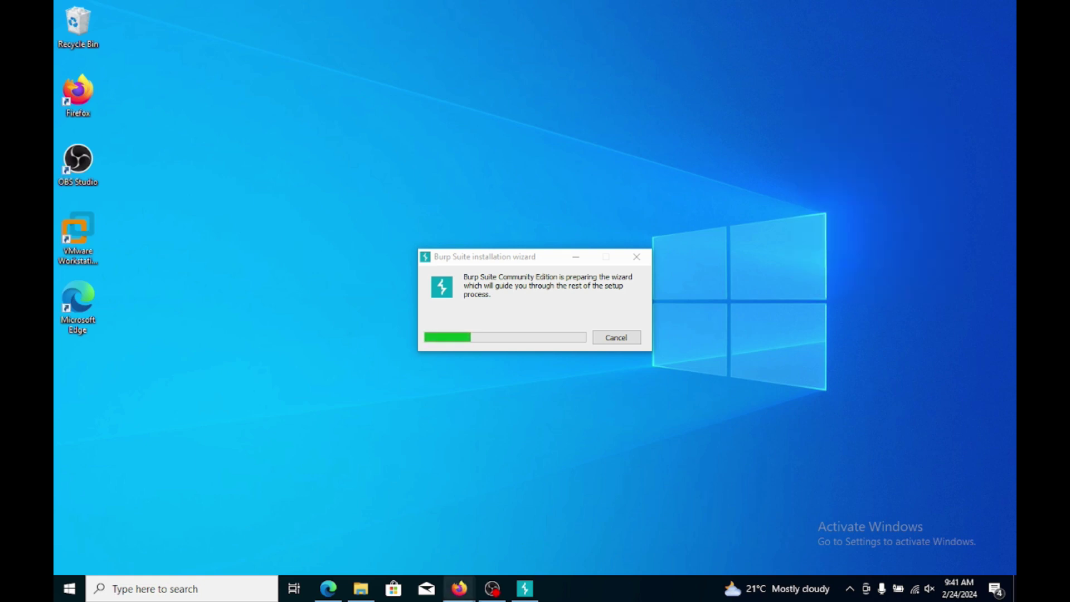
right_click(716, 187)
left_click(744, 228)
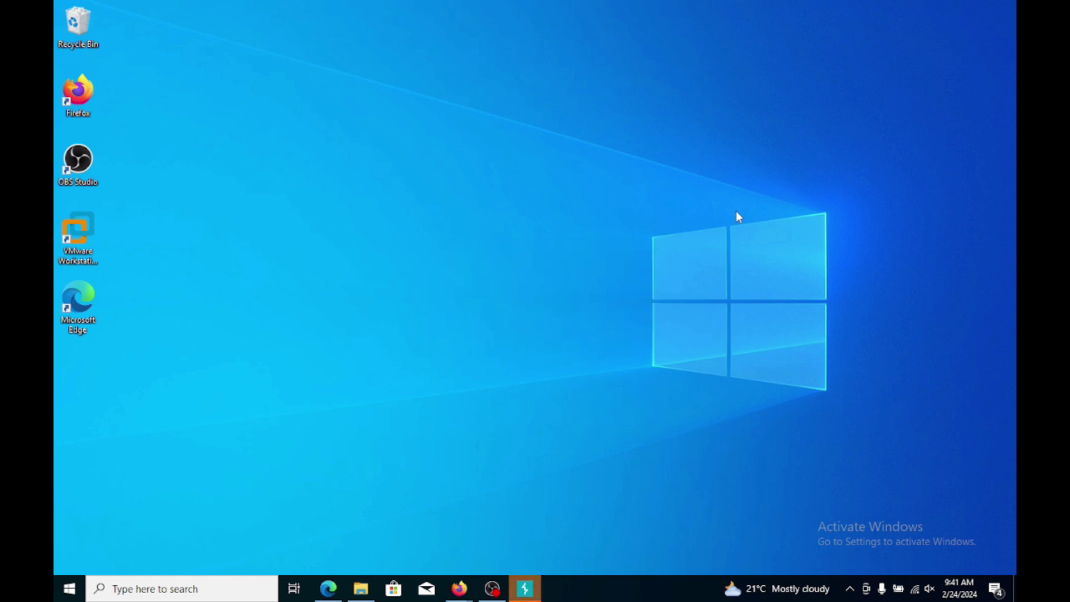
Install Burp Suite Community Edition with the default destination, the Start Menu folder "Burp Suite Community Edition" and shortcuts for all users
left_click(532, 592)
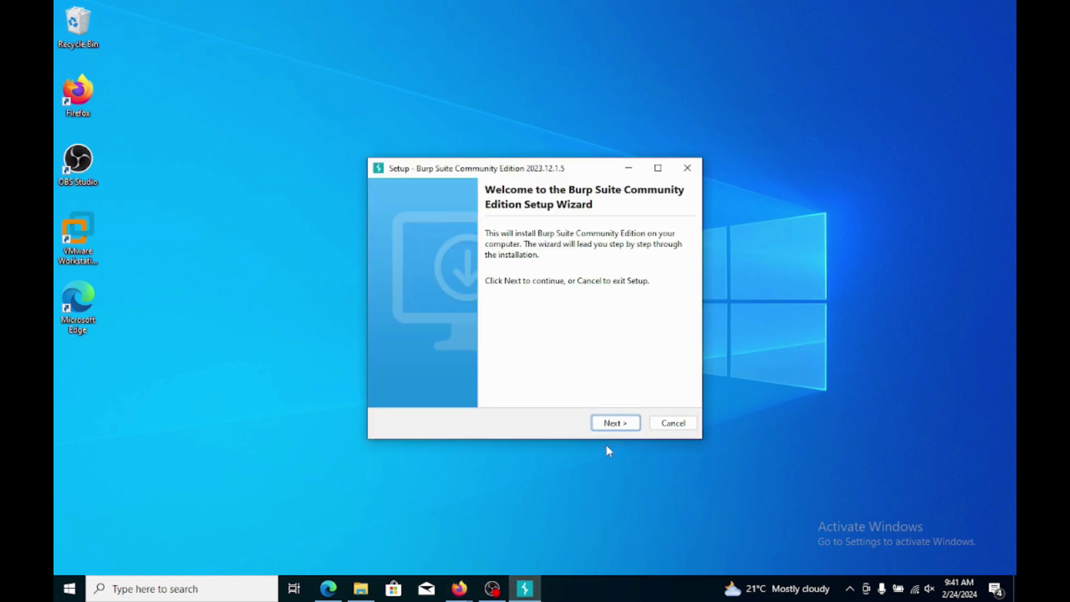
left_click(612, 425)
left_click(611, 424)
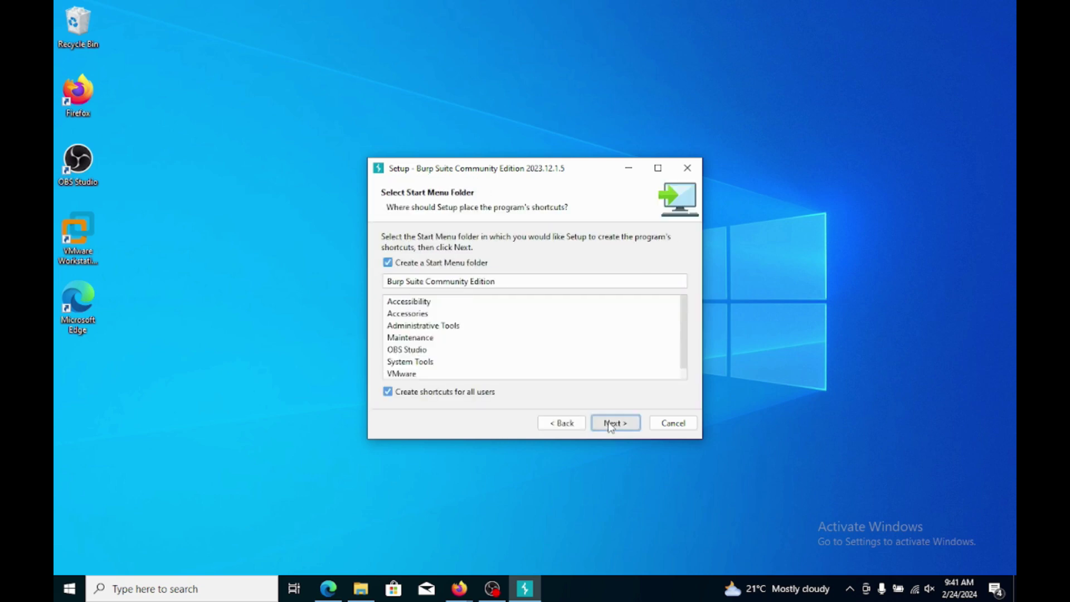
left_click(611, 425)
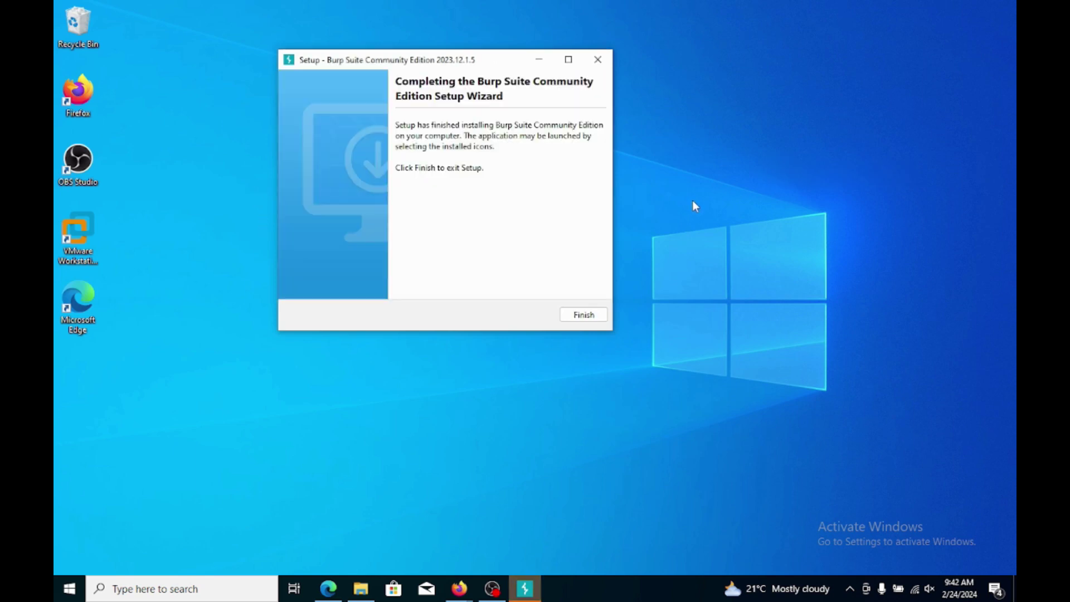
Finish and close the Burp Suite Community Edition setup wizard, and refresh the desktop
left_click(583, 316)
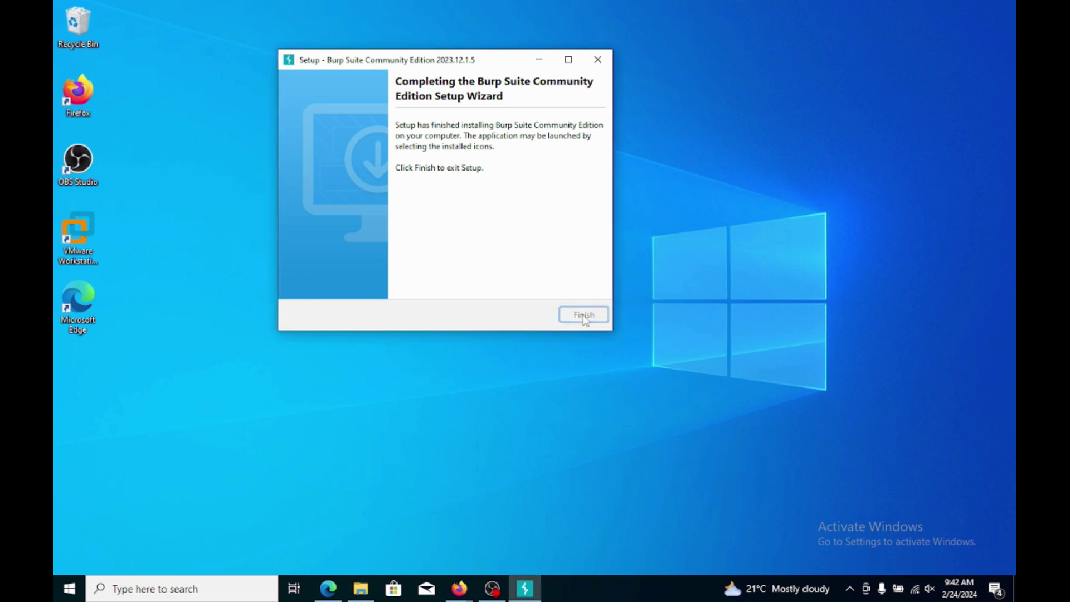
right_click(717, 165)
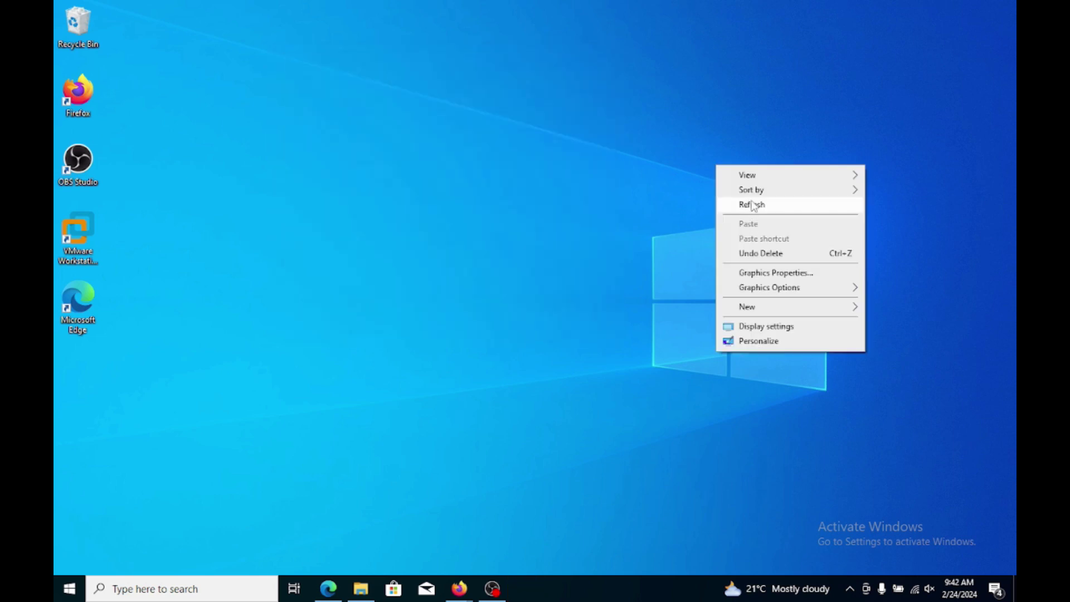
left_click(752, 202)
Search Windows for "burp" and launch the Burp Suite Community Edition app
left_click(189, 596)
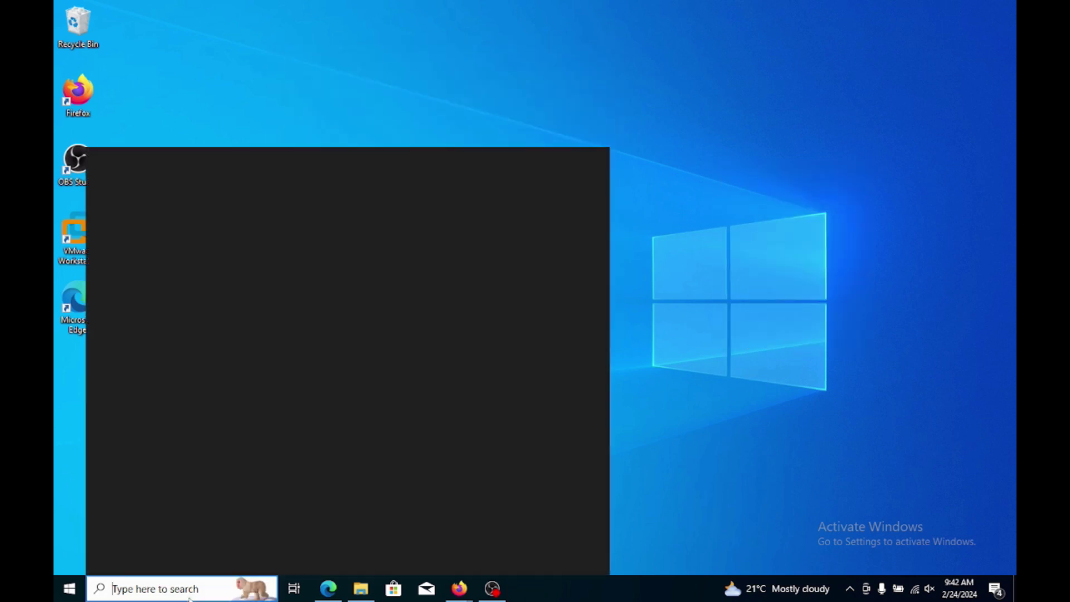
type("bu")
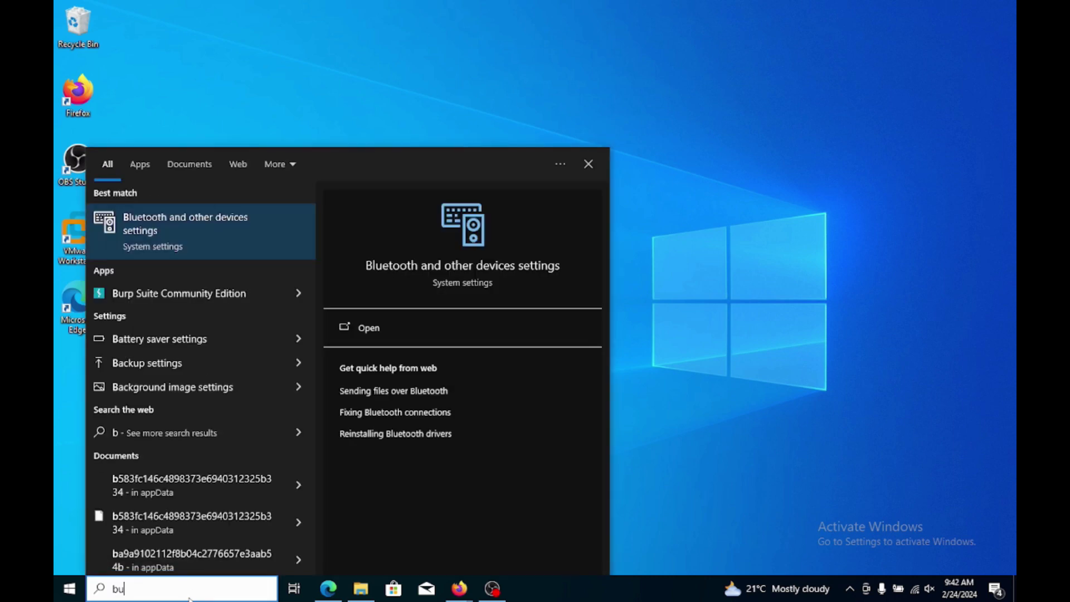
type("rp")
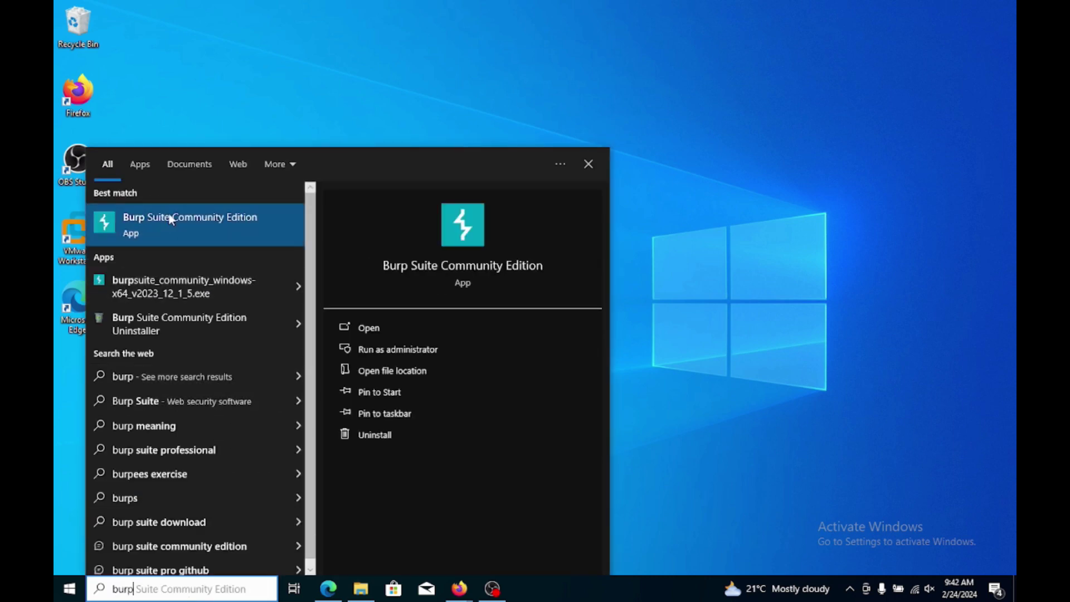
left_click(168, 227)
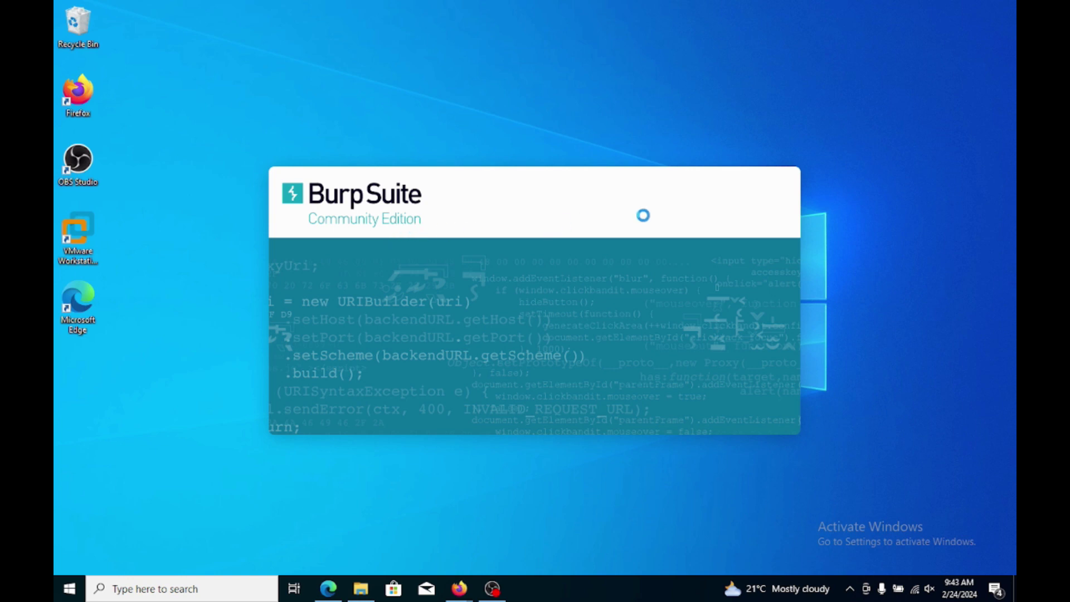
right_click(824, 61)
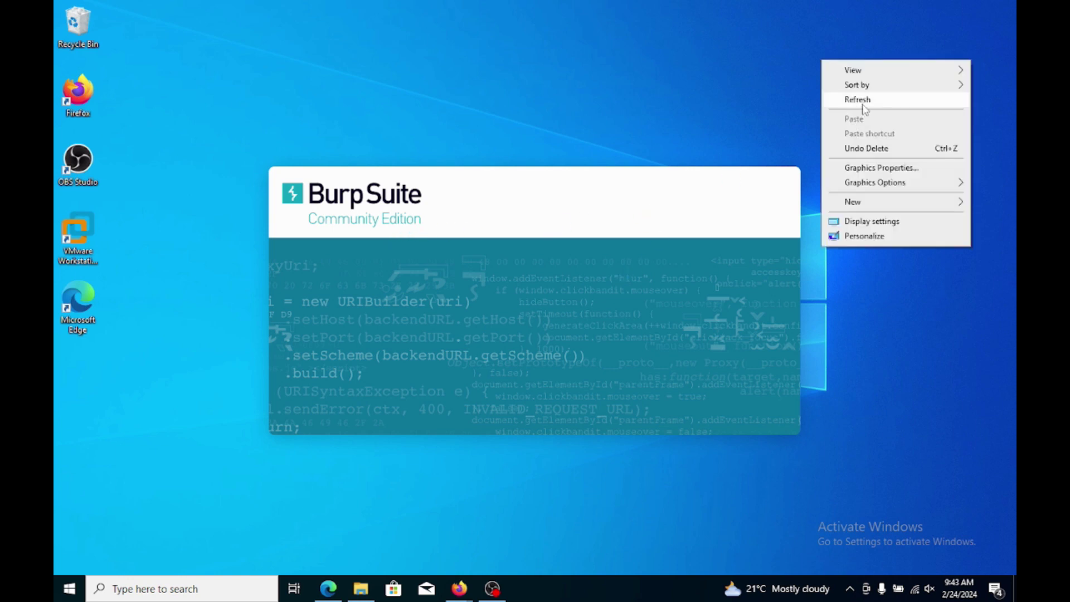
left_click(863, 99)
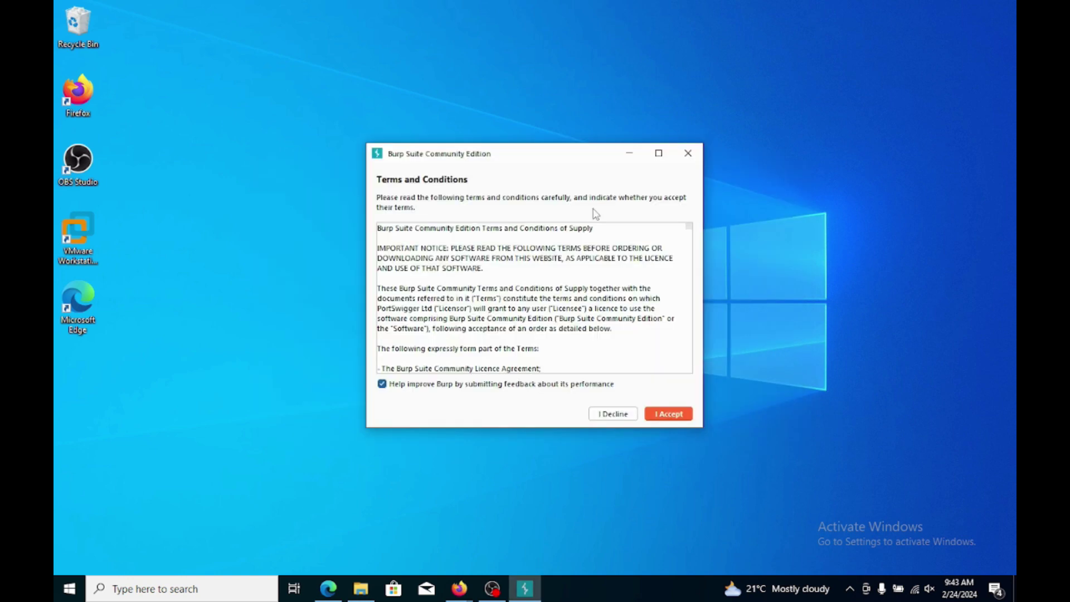
Accept the Burp Suite terms and conditions and start a temporary project in memory
left_click(669, 416)
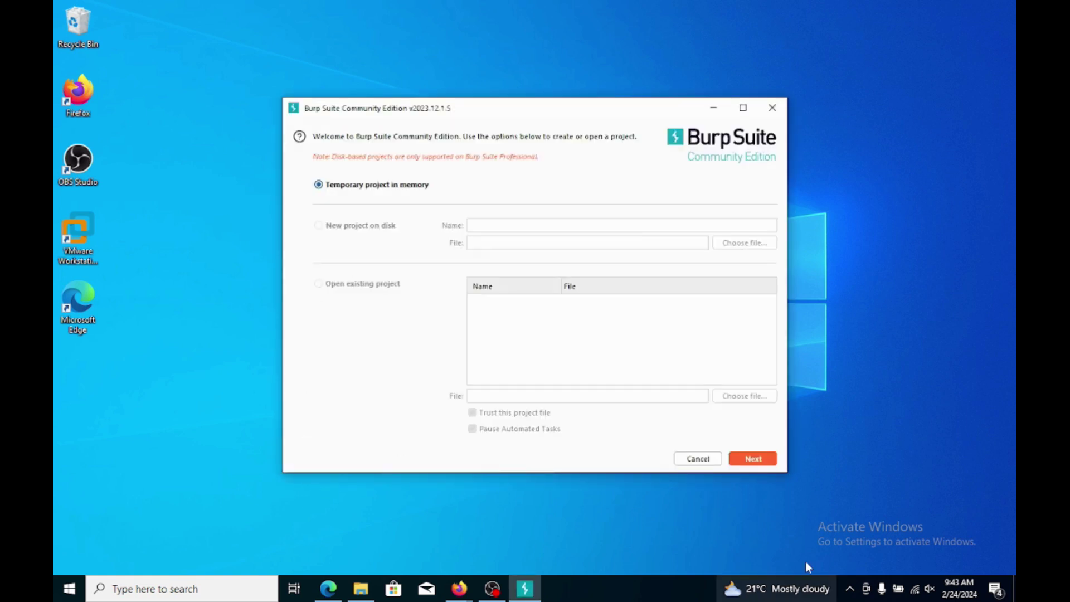
left_click(750, 460)
left_click(748, 461)
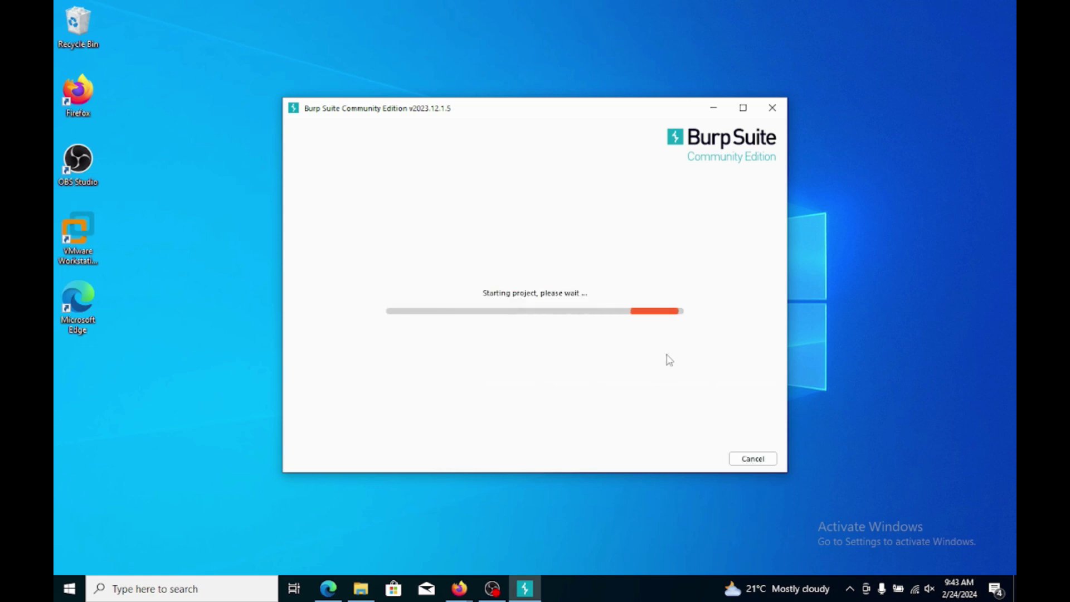
right_click(939, 56)
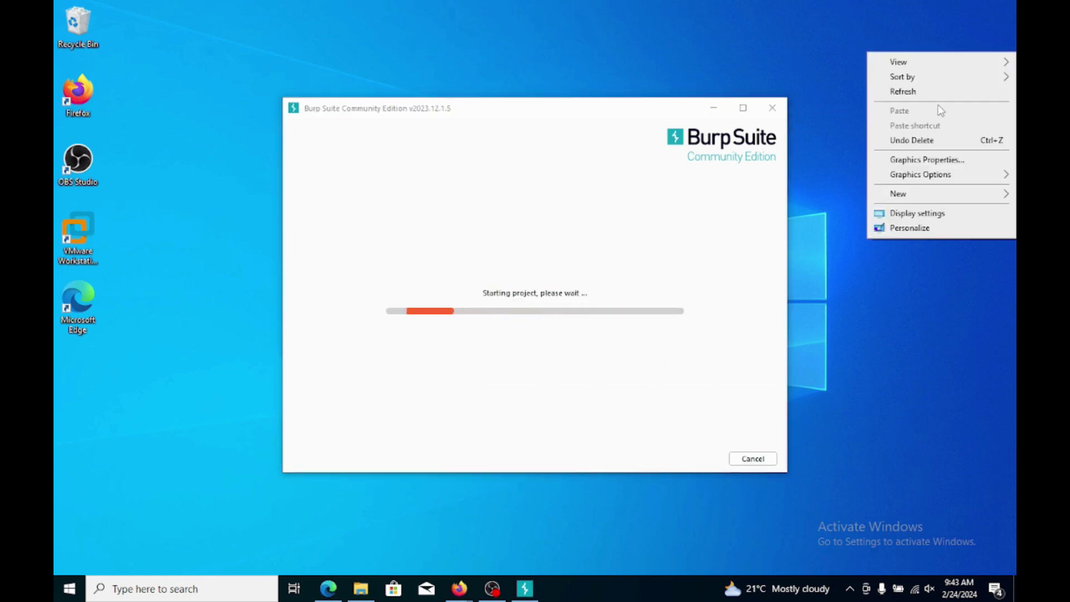
left_click(912, 91)
left_click(754, 118)
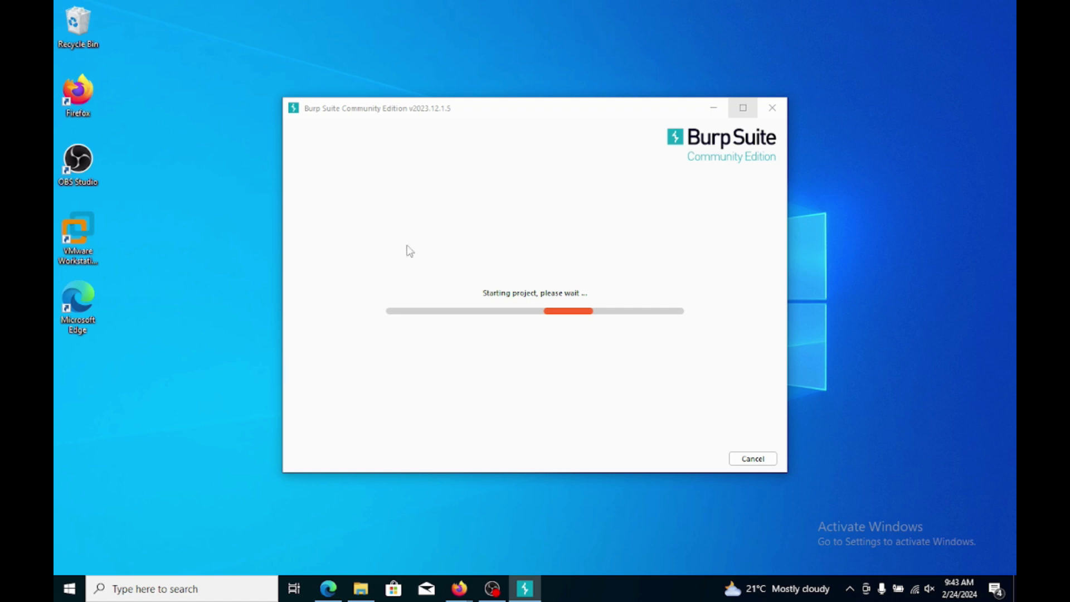
double_click(648, 116)
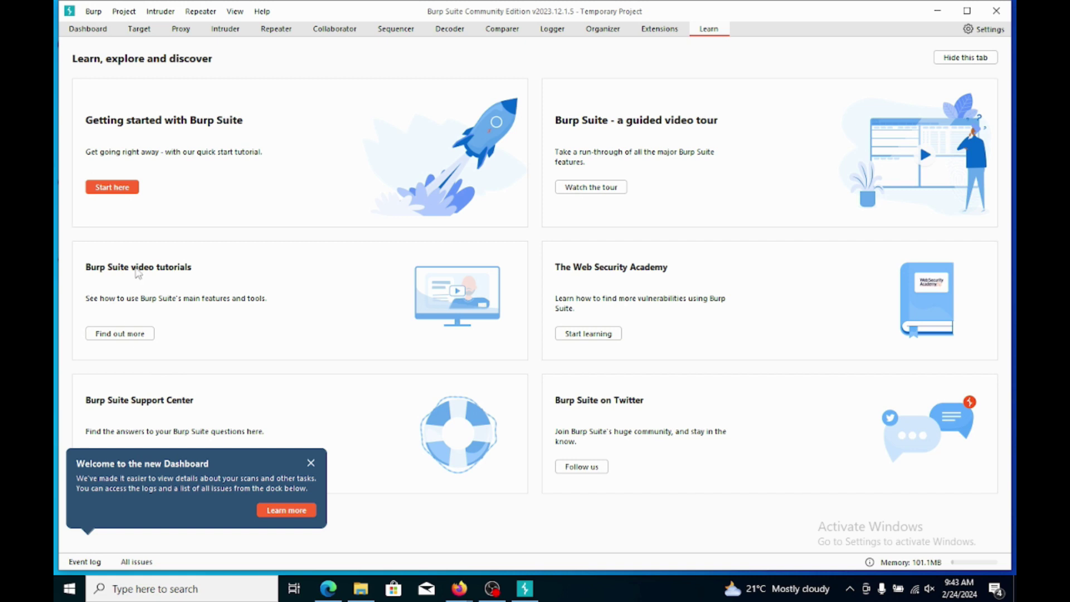
View the Dashboard, examine the proxy listener's interface address and port in the Proxy settings, and minimize the Burp Suite windows
left_click(88, 34)
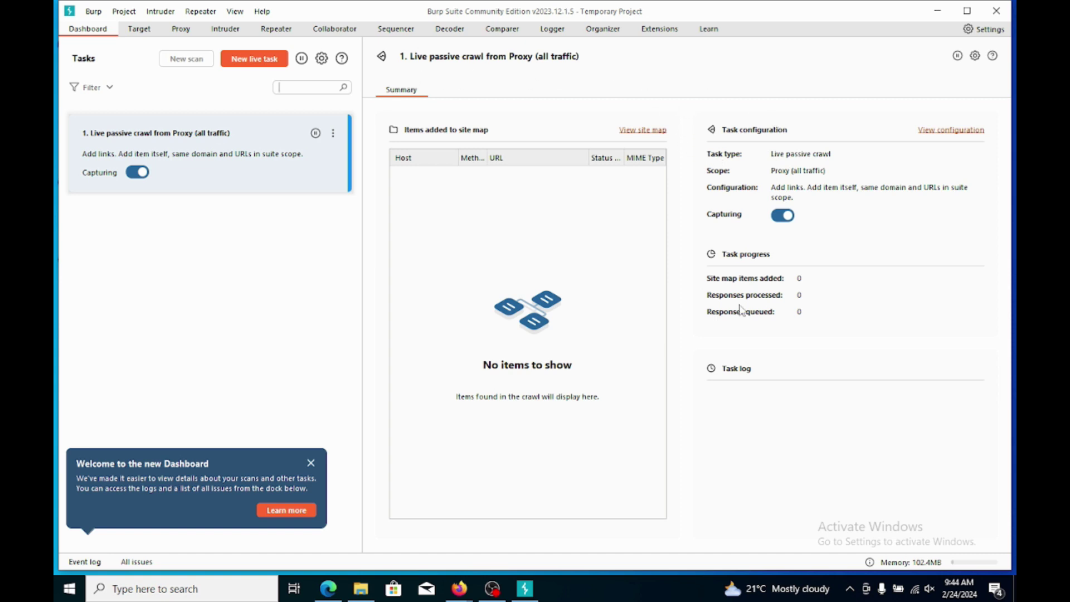
left_click(178, 30)
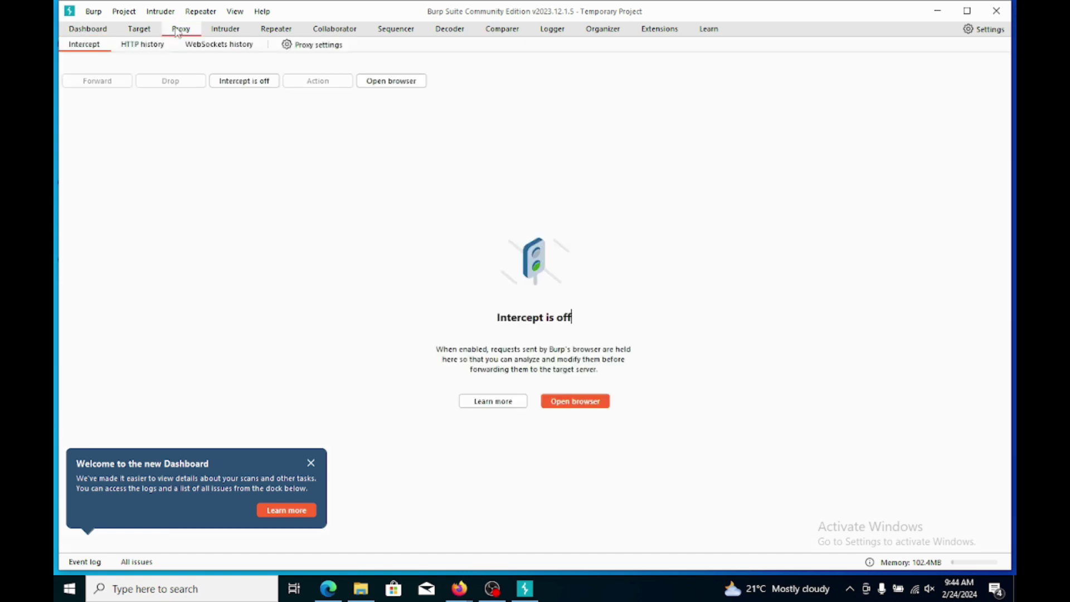
left_click(330, 47)
left_click(456, 172)
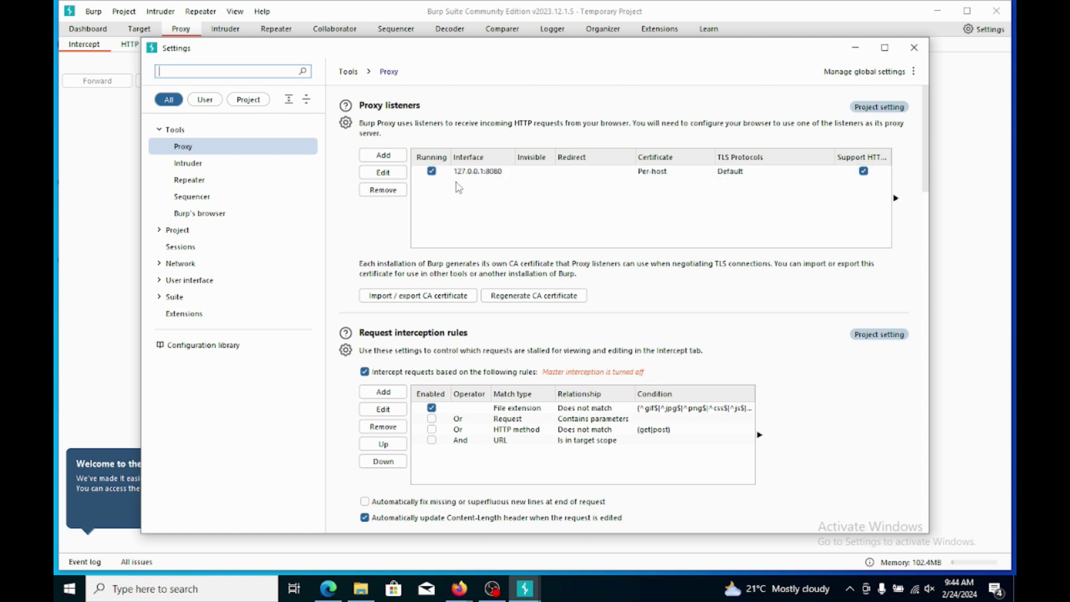
left_click(463, 175)
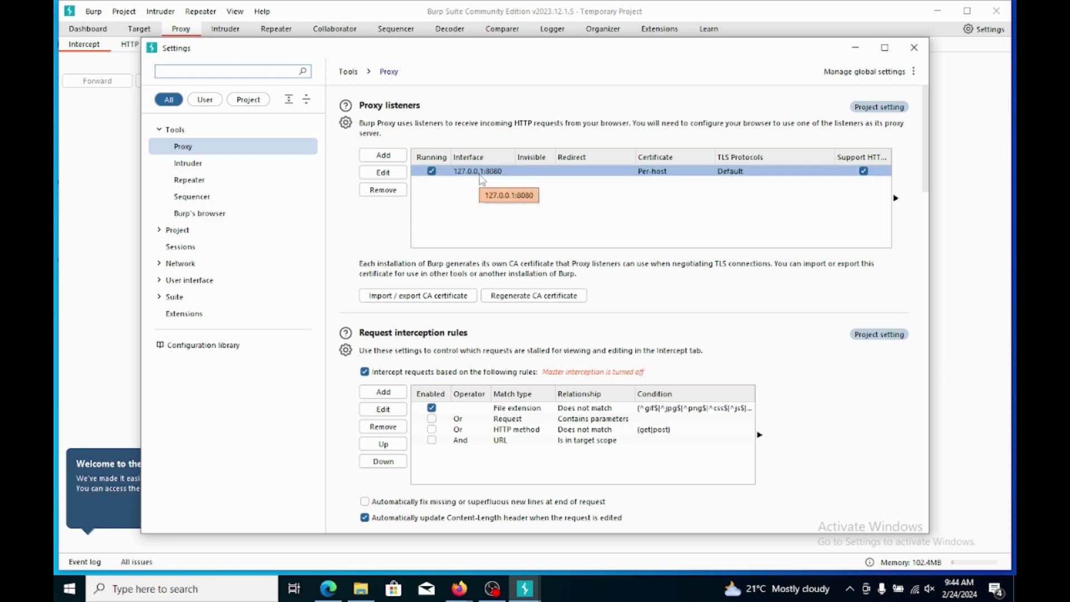
left_click(474, 177, "ctrl")
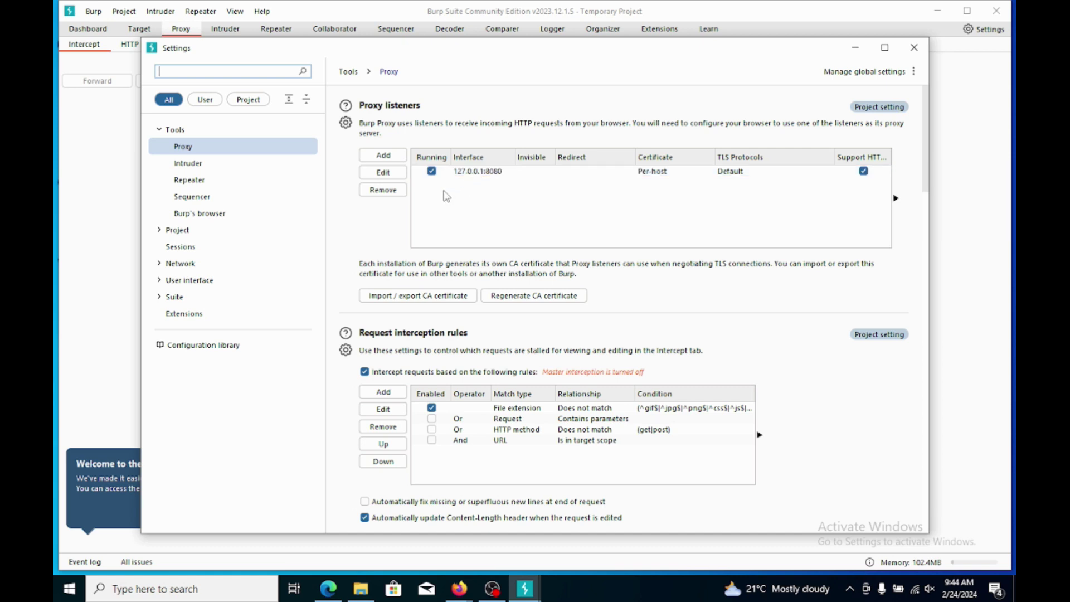
left_click(859, 49)
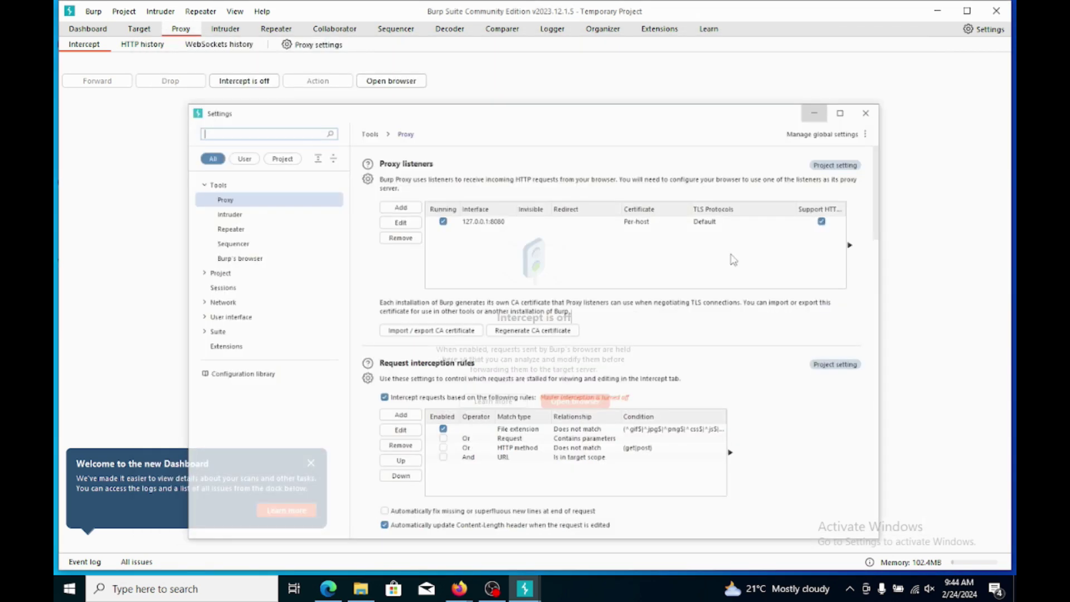
left_click(937, 11)
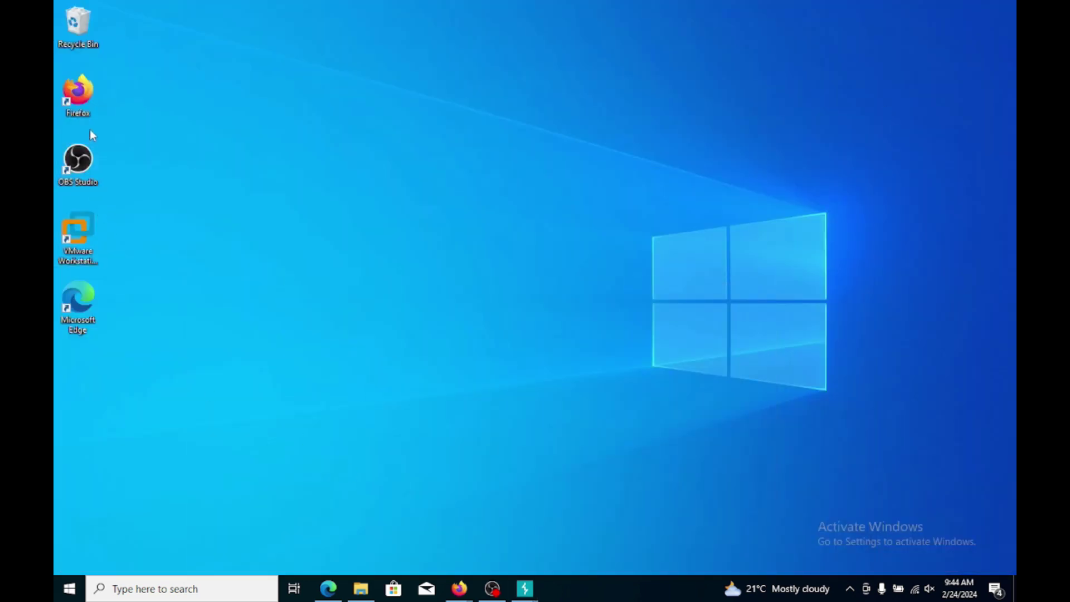
Switch to Firefox, search its settings for "proxy" and open the network Connection Settings
double_click(81, 102)
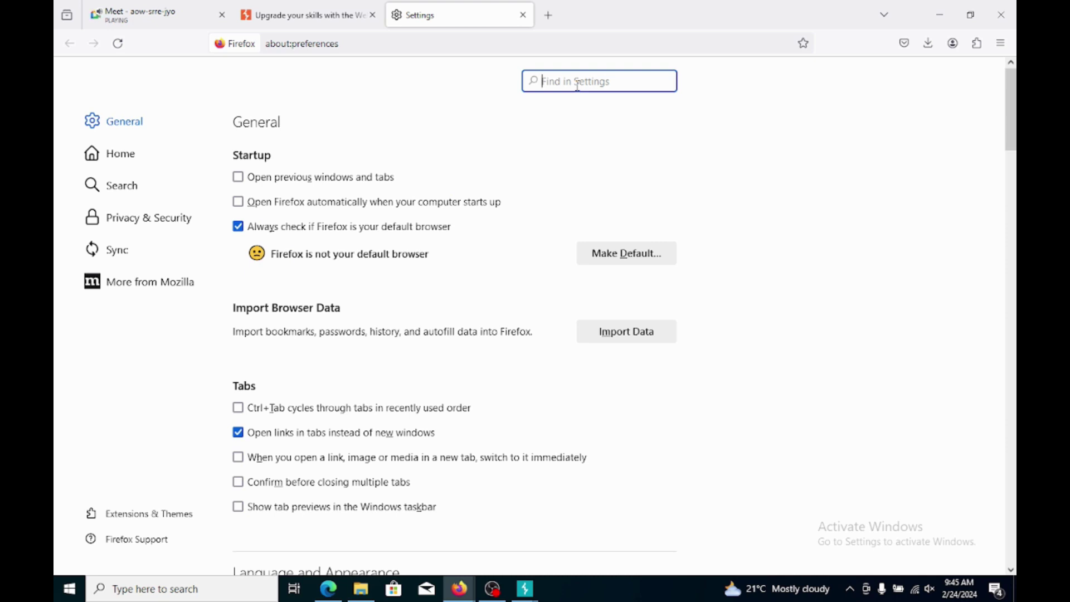
type("p")
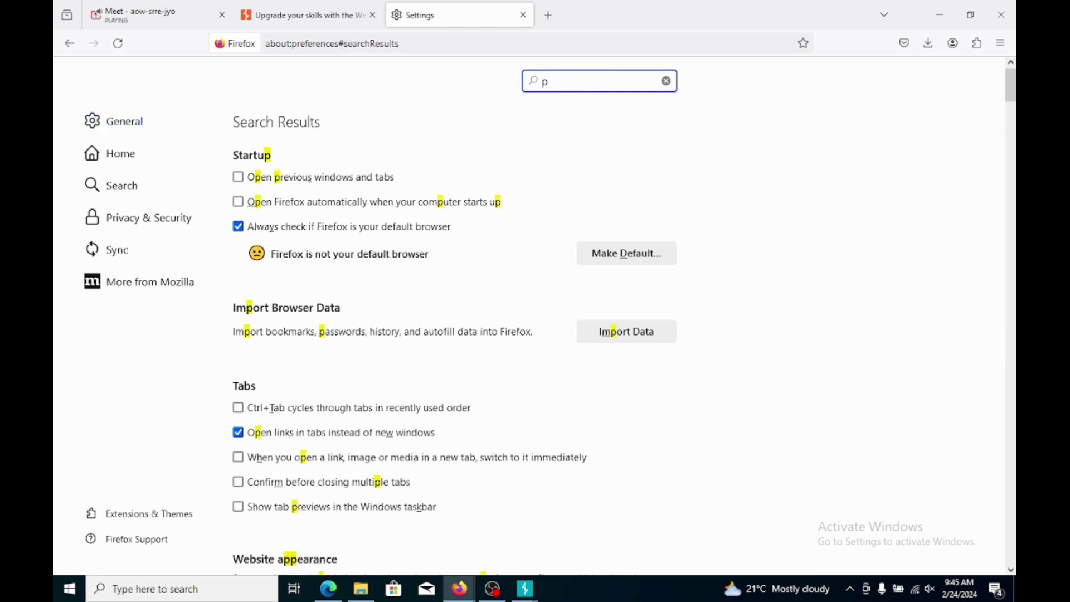
type("roxy")
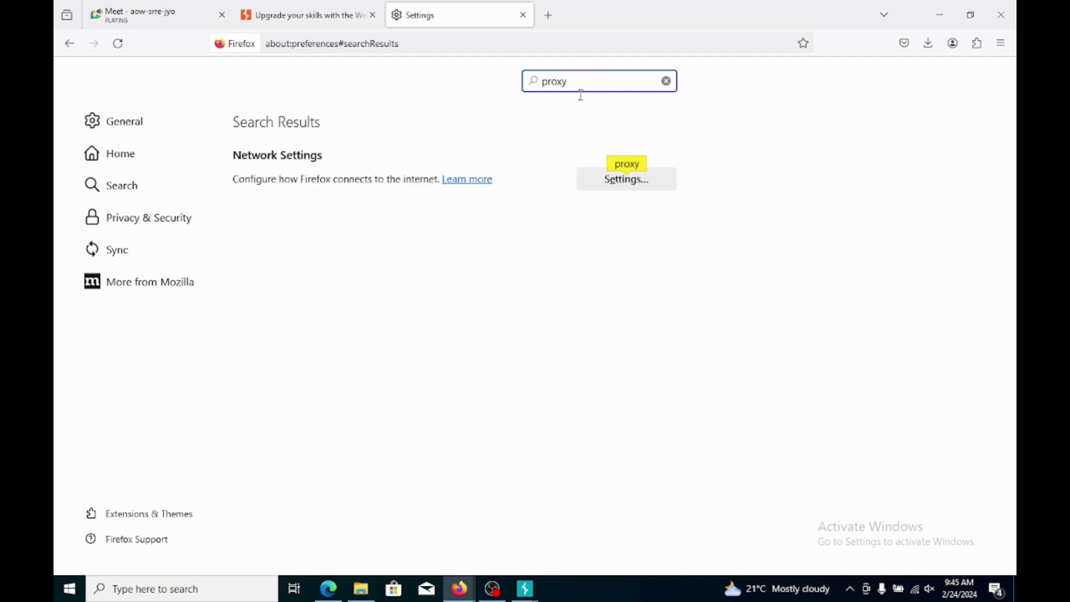
left_click(616, 182)
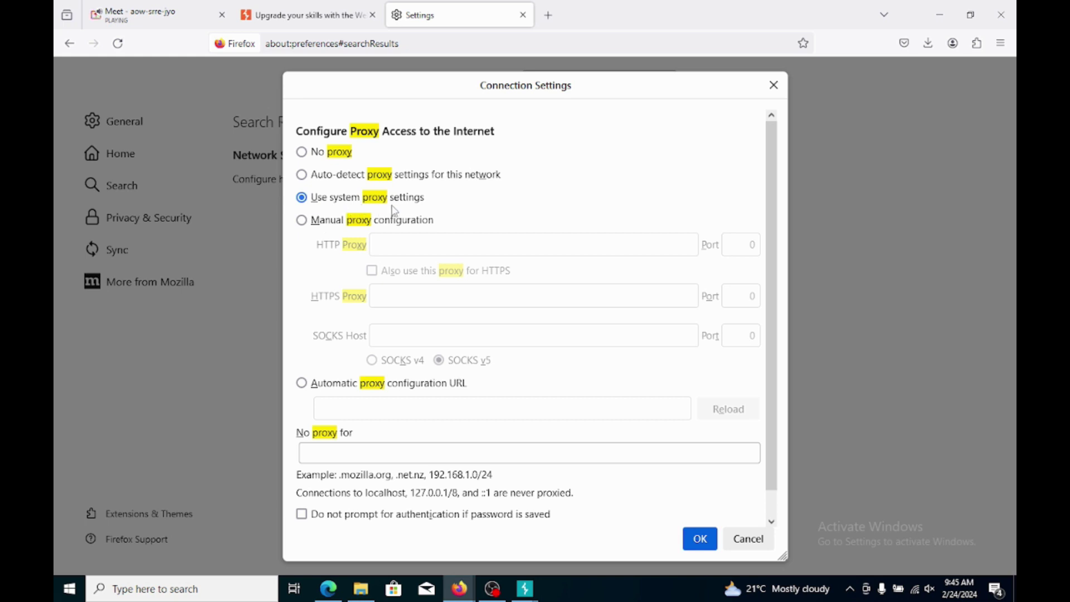
Set a manual proxy configuration with HTTP proxy 127.0.0.1 and port 8080, and save the connection settings
left_click(301, 221)
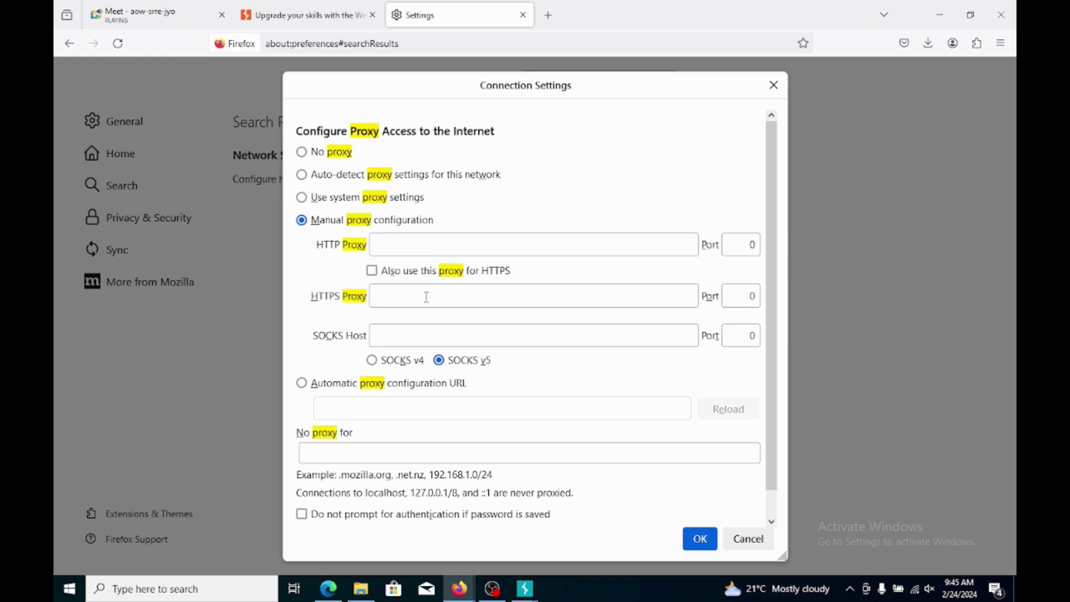
left_click(403, 341)
left_click(401, 251)
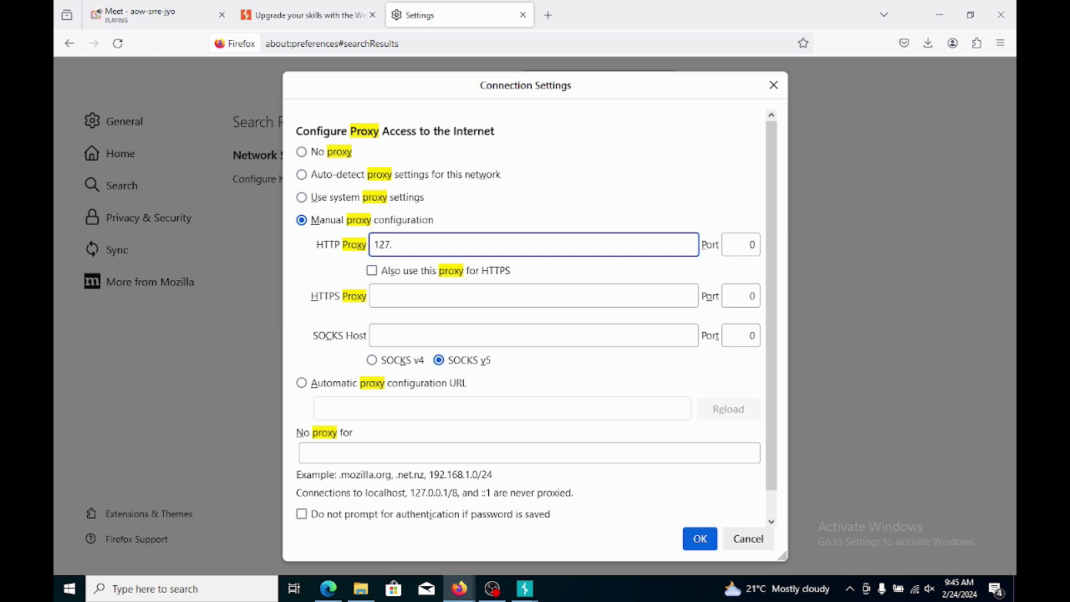
type("127.0.0.1")
left_click(737, 243)
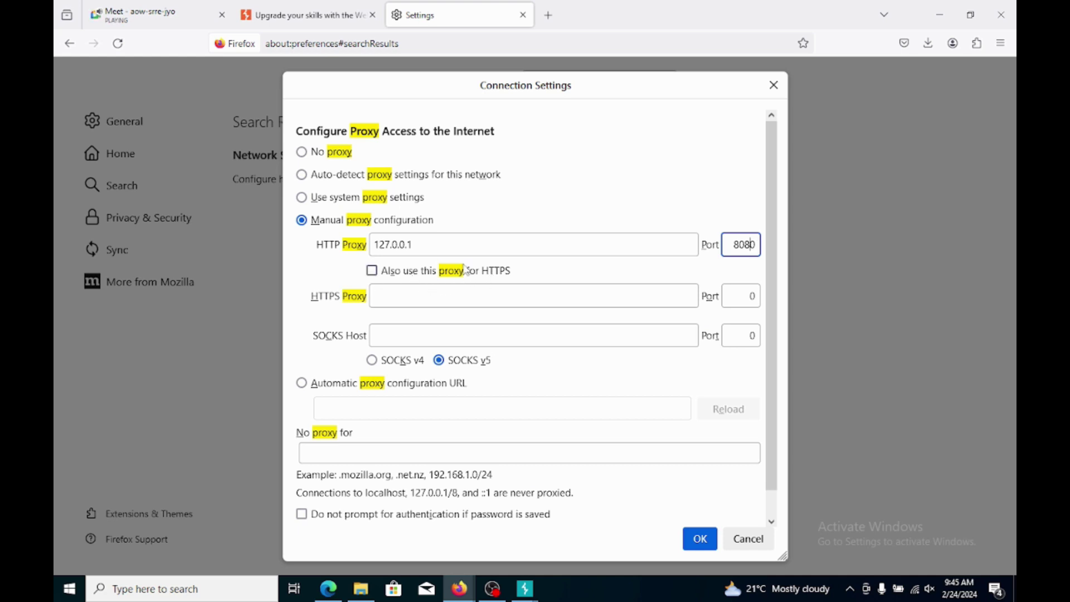
left_click_drag(377, 247, 409, 244)
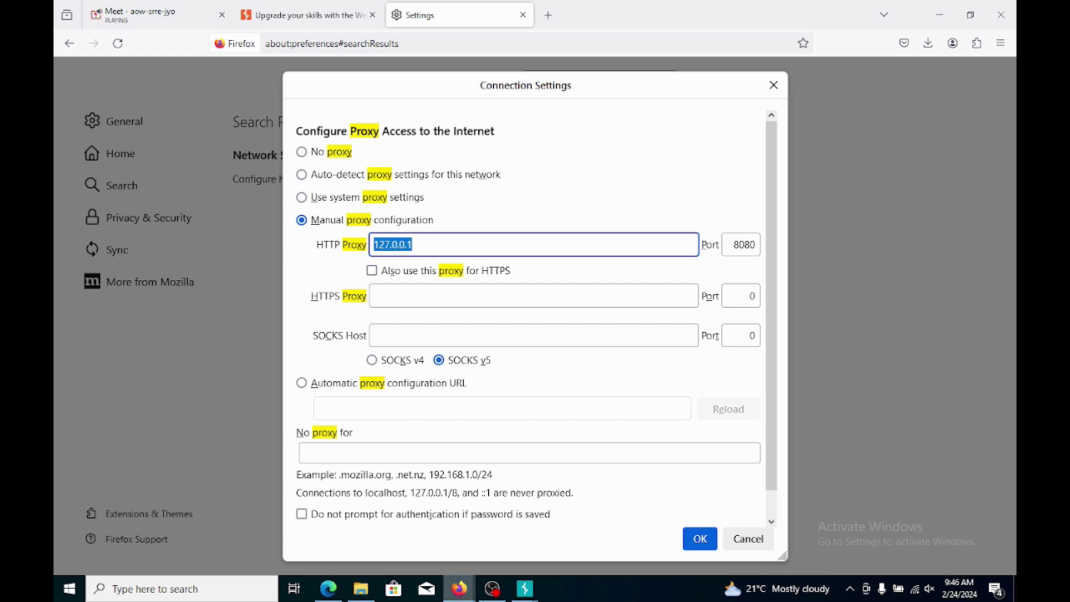
mouse_move(537, 598)
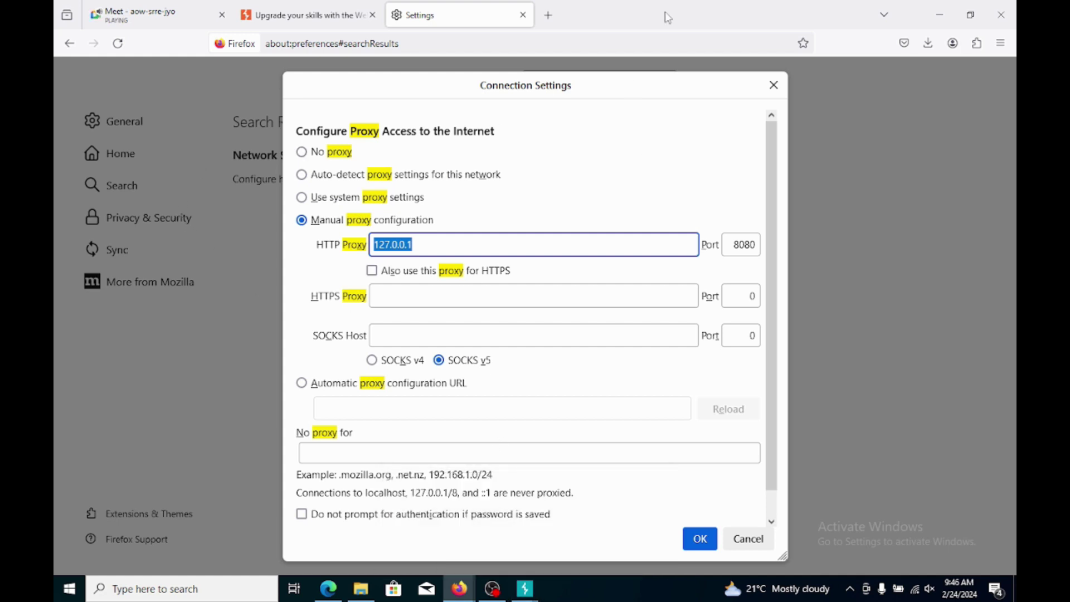
left_click(700, 539)
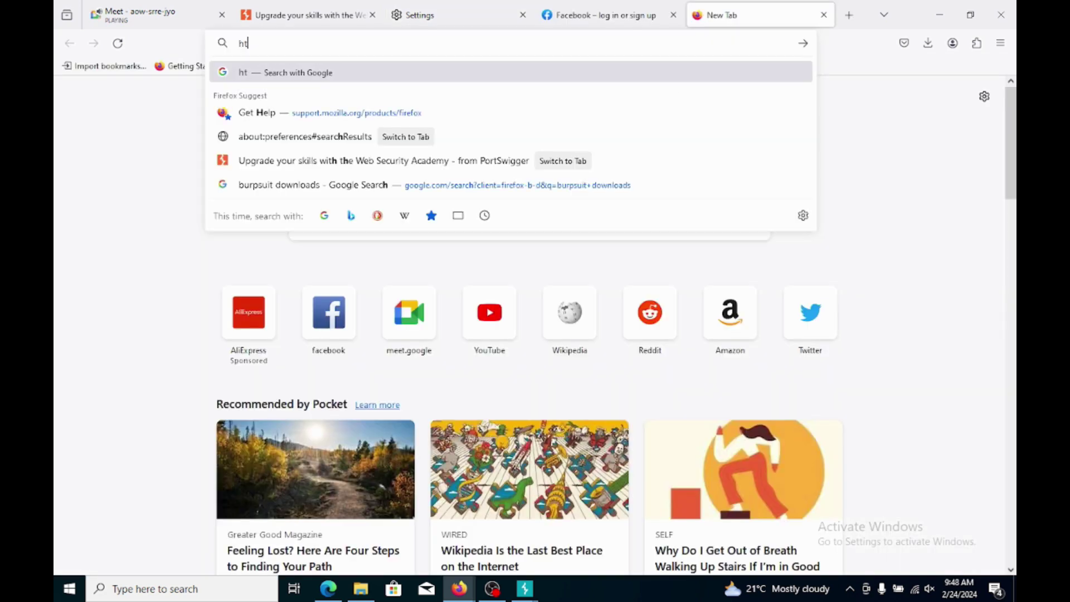
type("tp")
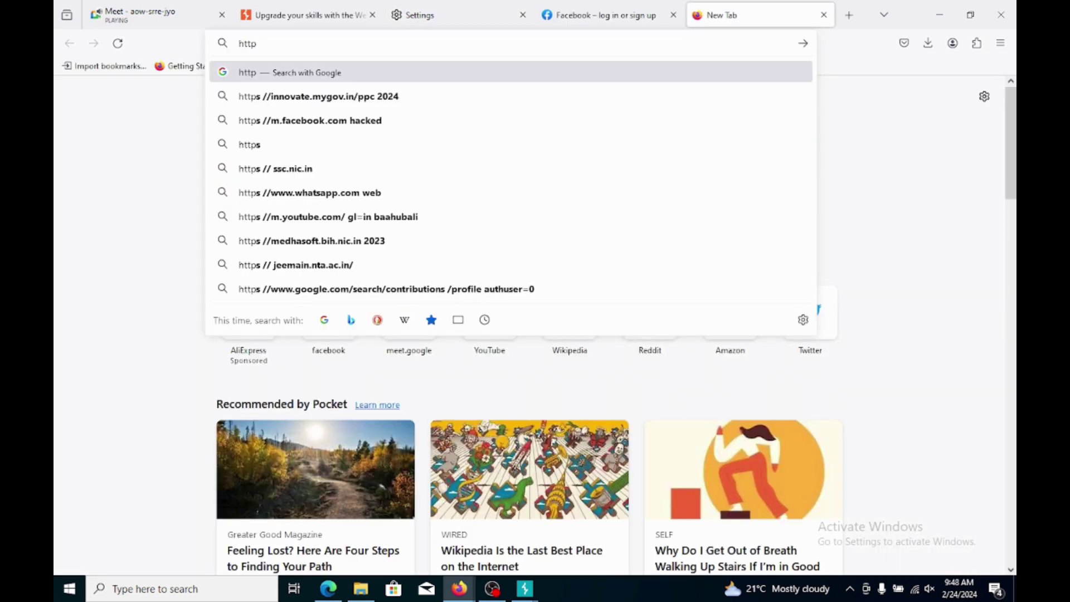
type("://")
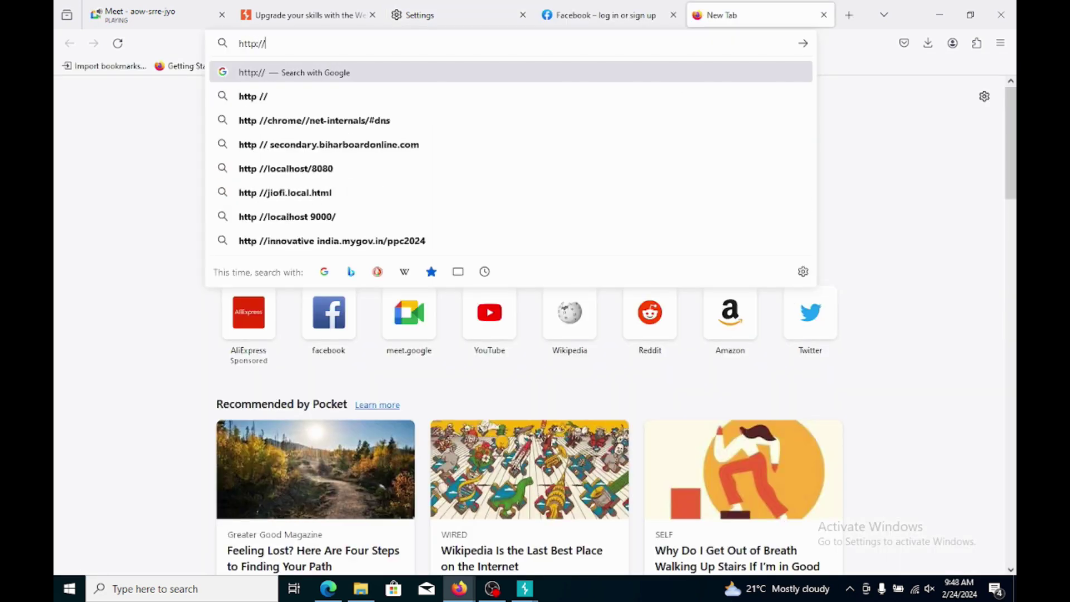
type("bu")
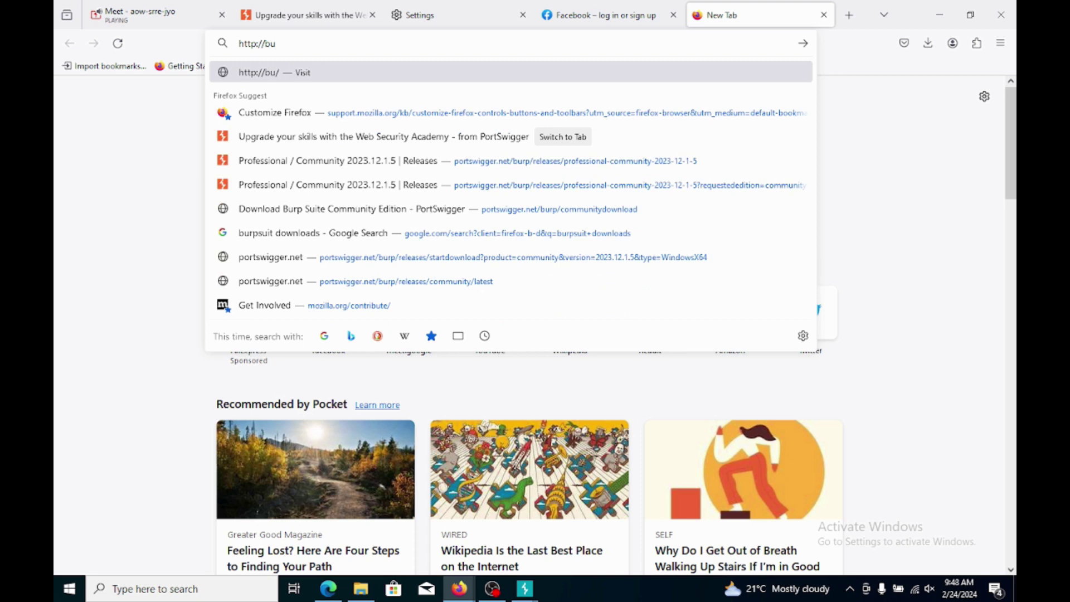
type("rp")
key("Return")
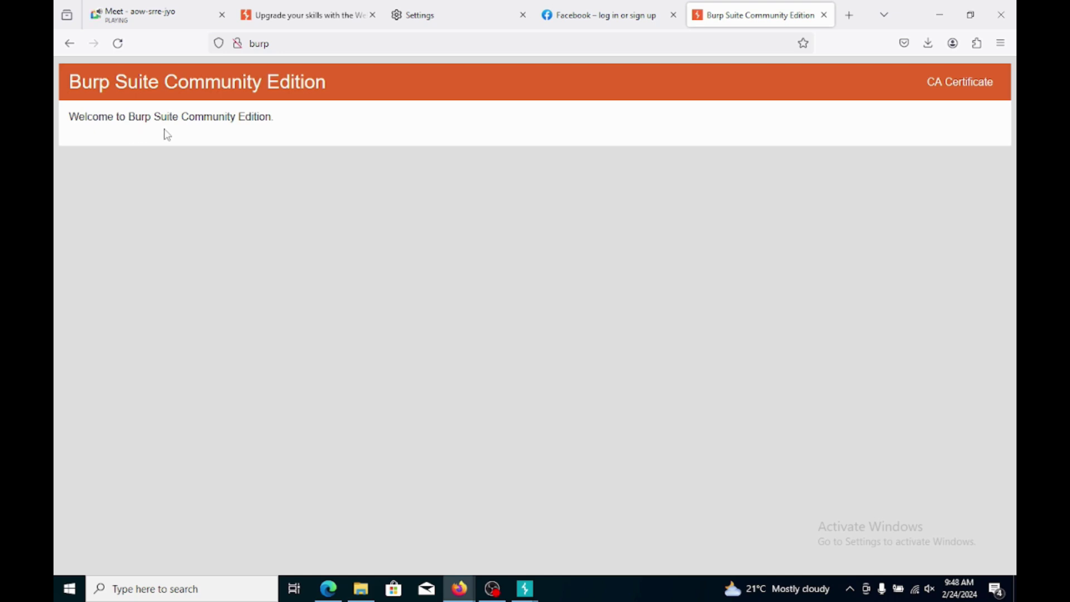
left_click(955, 89)
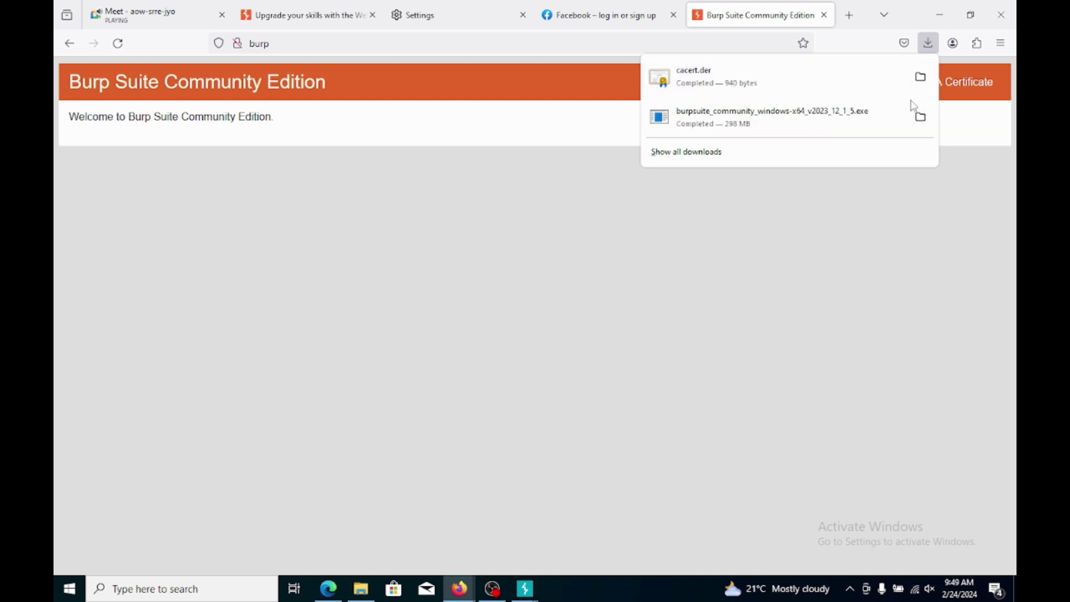
Return to the Firefox settings, replace the search term with "certi", and open the Certificate Manager
left_click(427, 15)
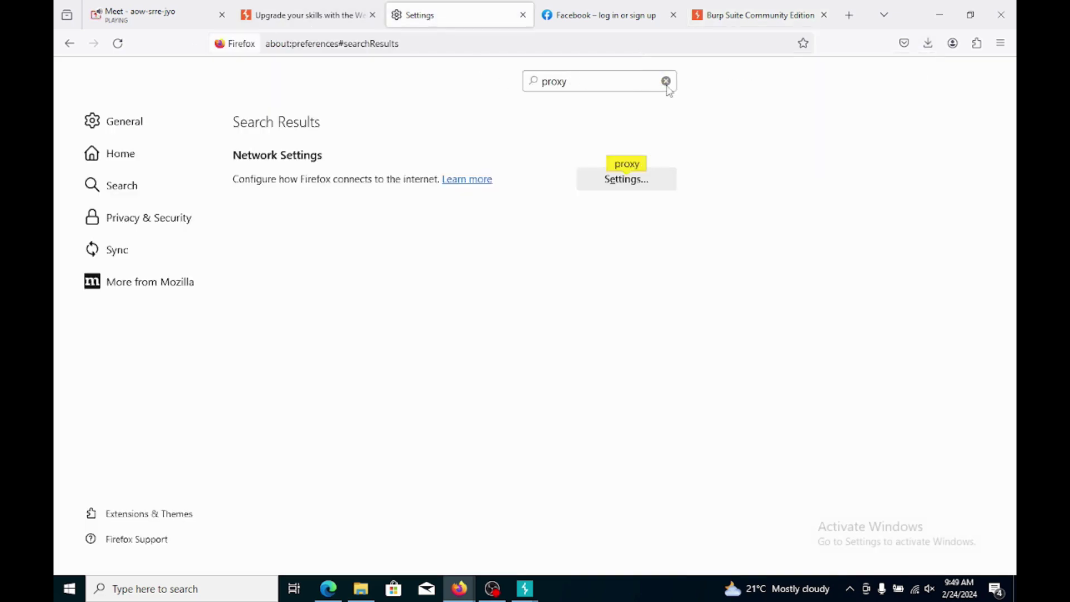
left_click(663, 86)
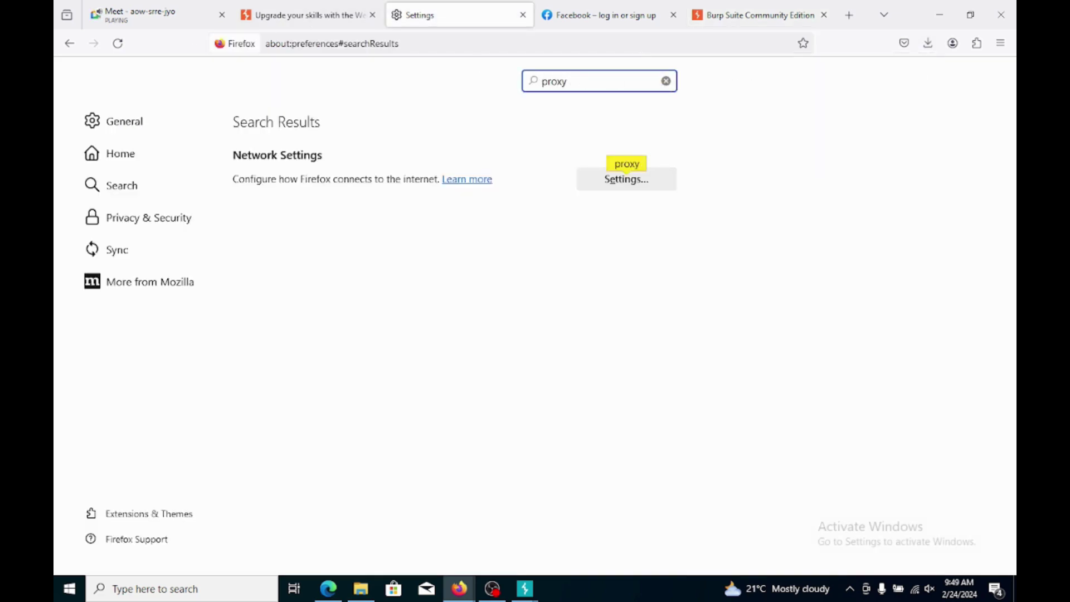
left_click(668, 82)
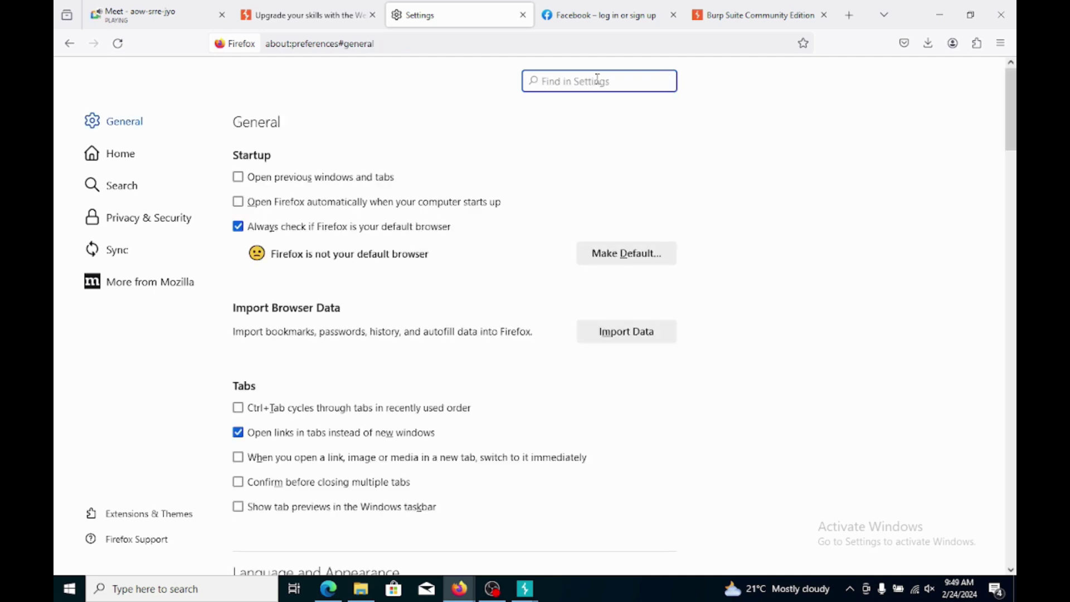
type("certi")
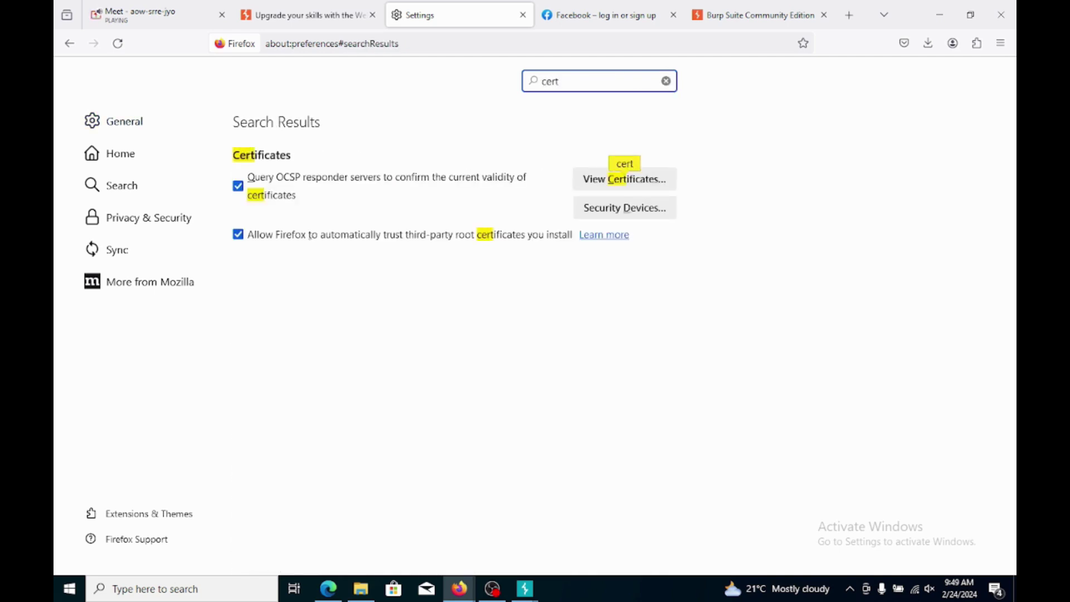
left_click(620, 179)
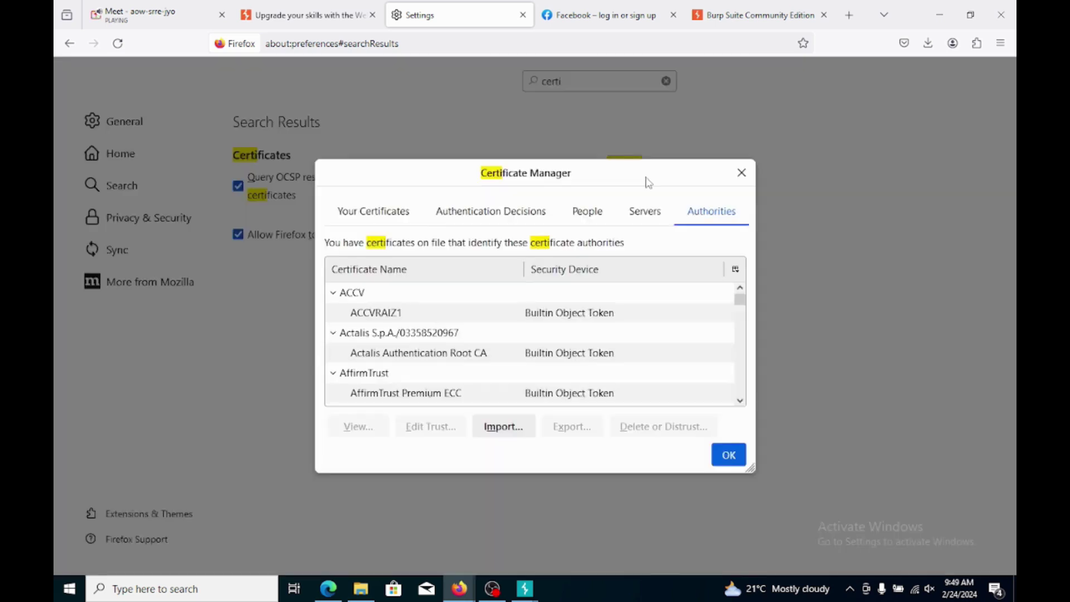
Import the cacert certificate from Downloads as an authority, trust it to identify websites and email users, and close the Certificate Manager
left_click(485, 433)
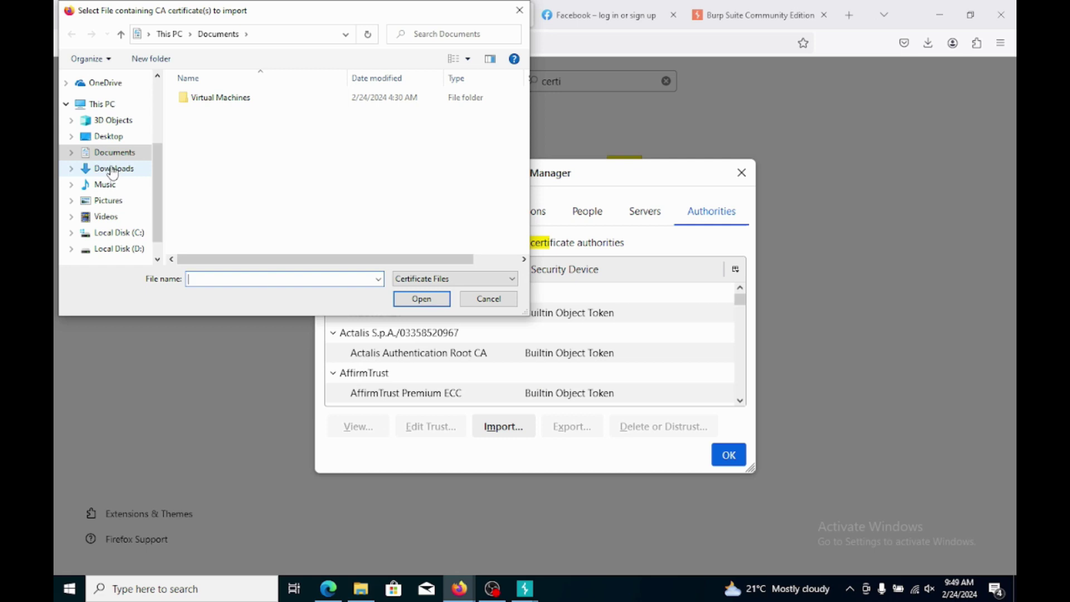
left_click(113, 170)
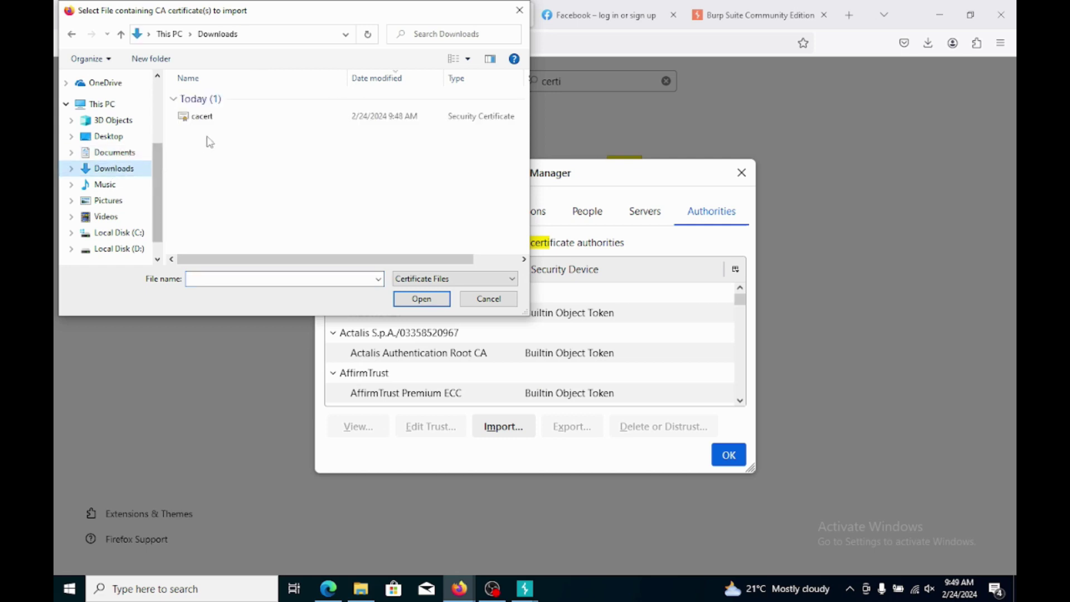
left_click(199, 118)
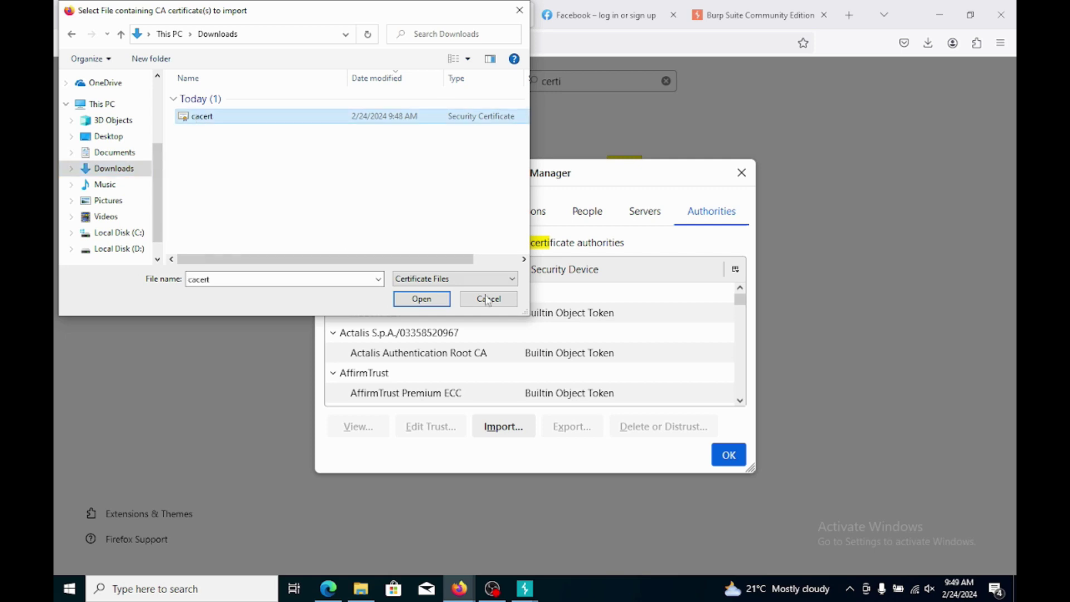
left_click(421, 298)
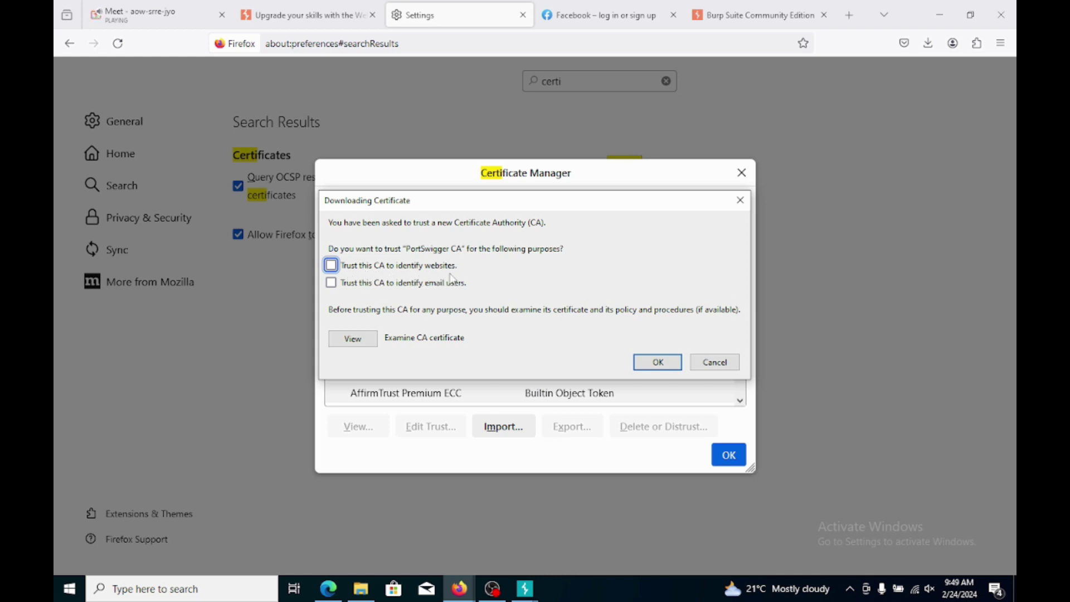
left_click(331, 283)
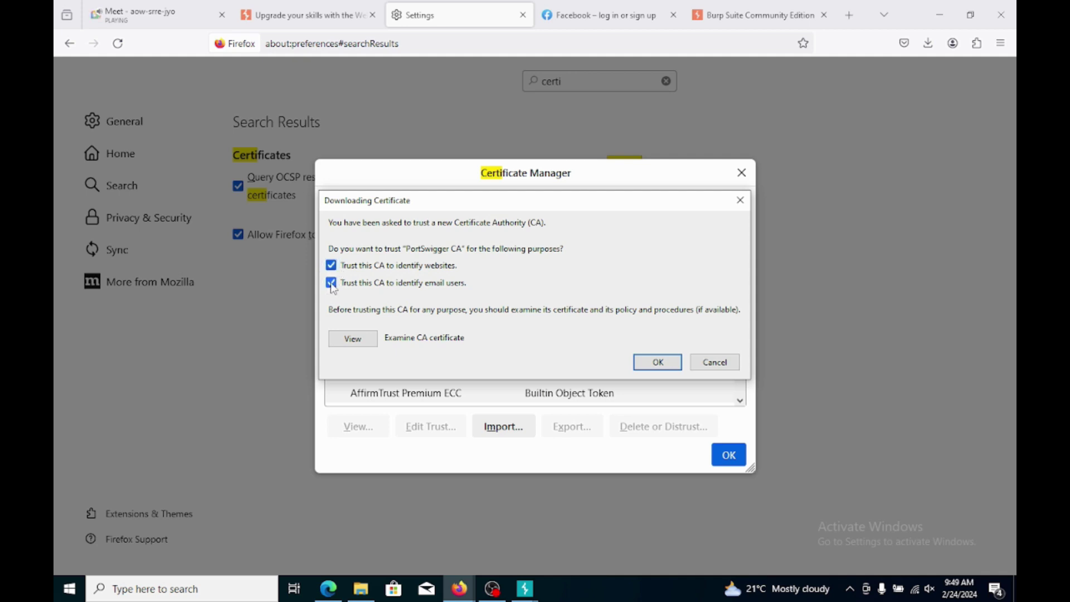
left_click(656, 362)
left_click(729, 455)
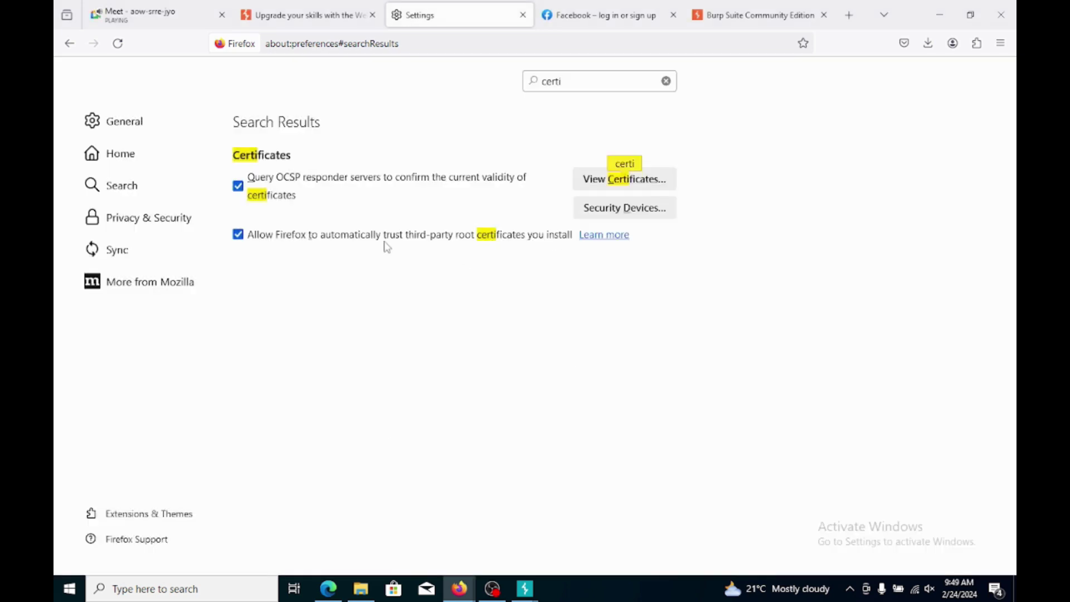